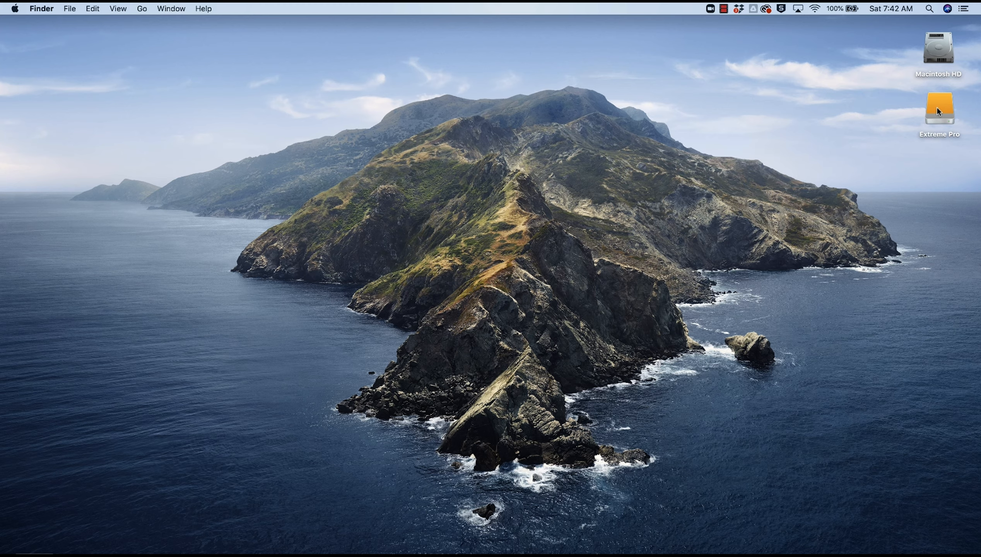
- Open the Video Editing folder on the Extreme Pro drive and look over its master and project folders
double_click(936, 106)
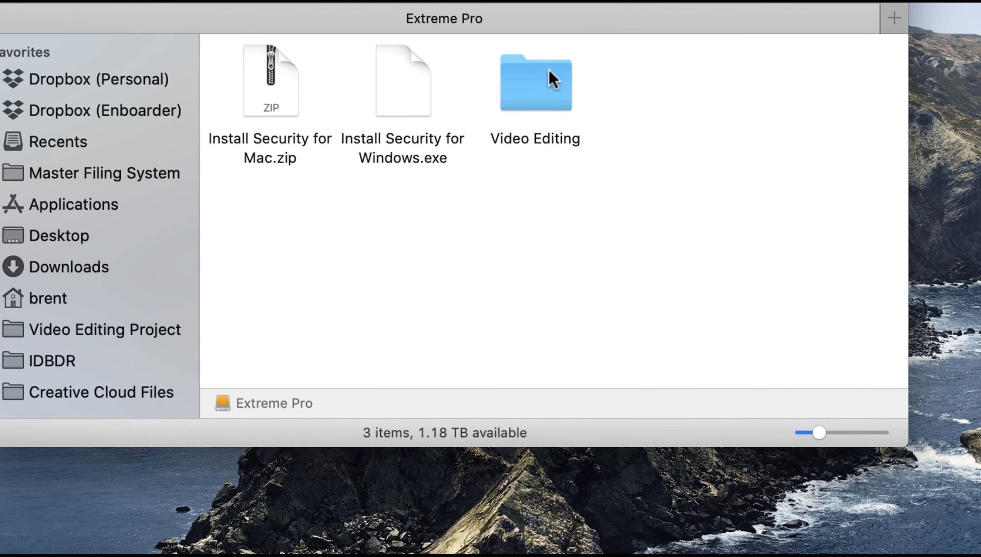
double_click(536, 94)
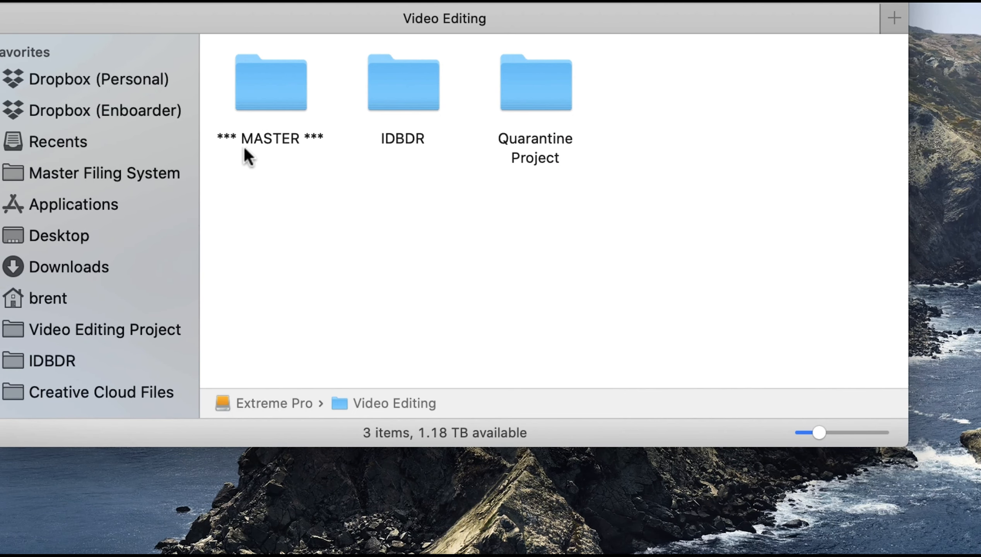
click(393, 85)
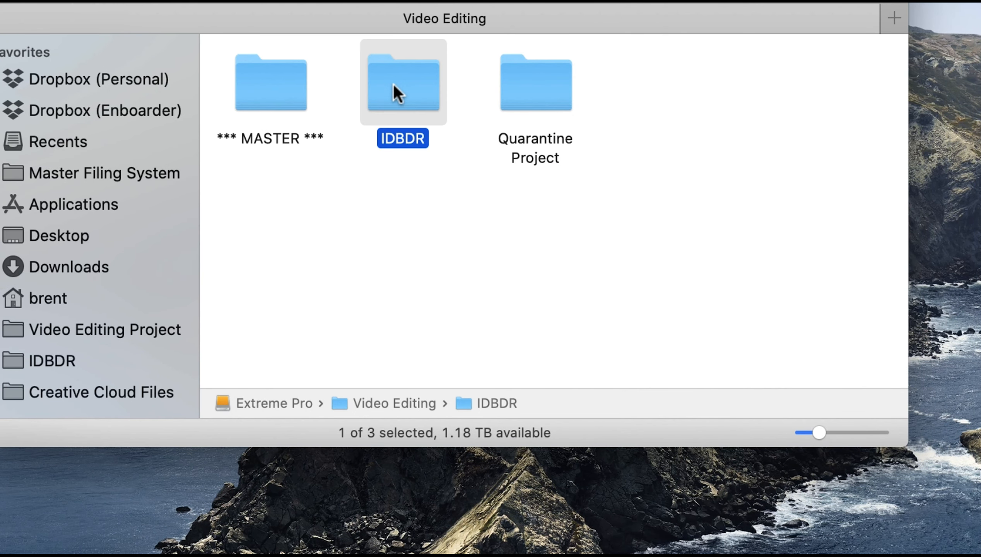
click(532, 99)
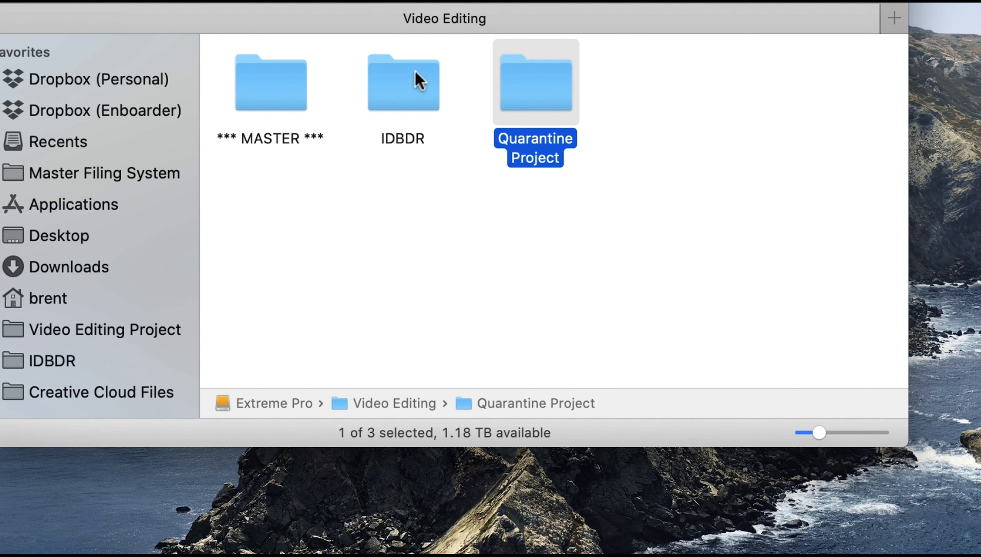
click(404, 86)
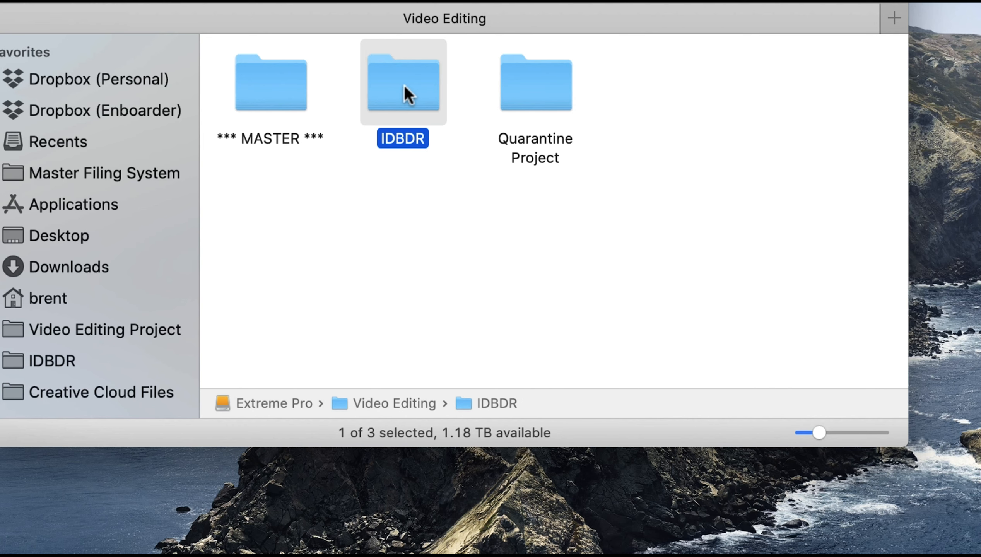
click(542, 96)
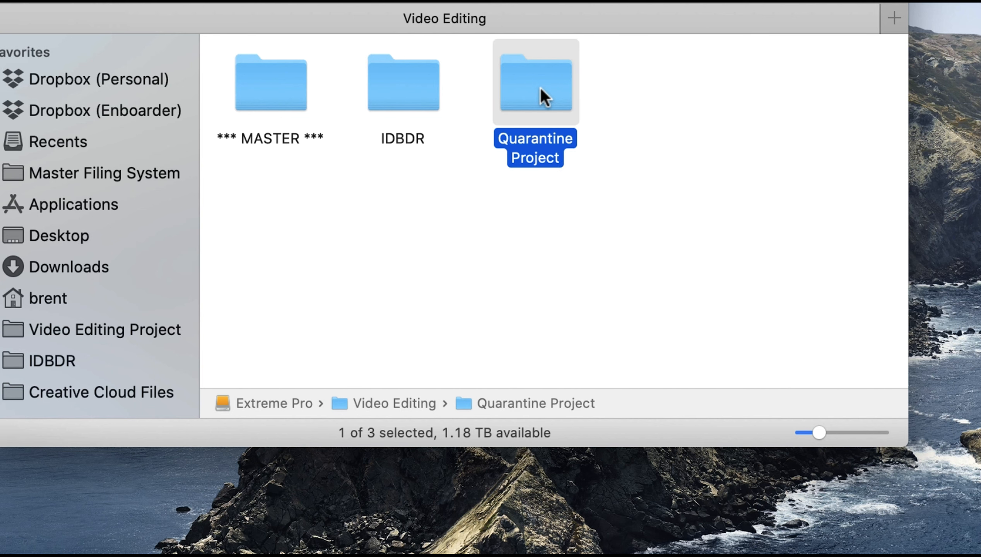
click(533, 255)
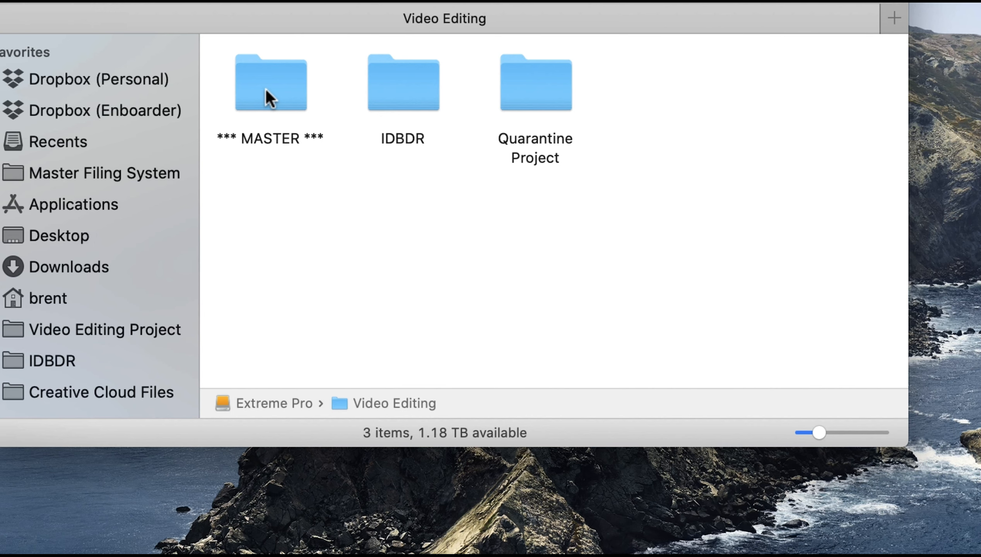
- Open the IDBDR project's Output folder and play the preview of Idaho BDR Part 1.mp4
double_click(399, 86)
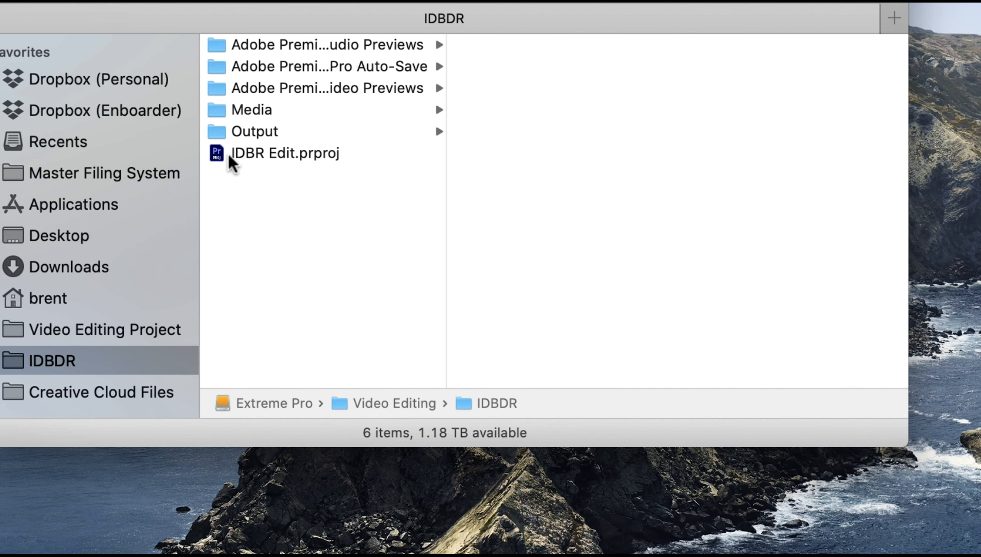
click(220, 130)
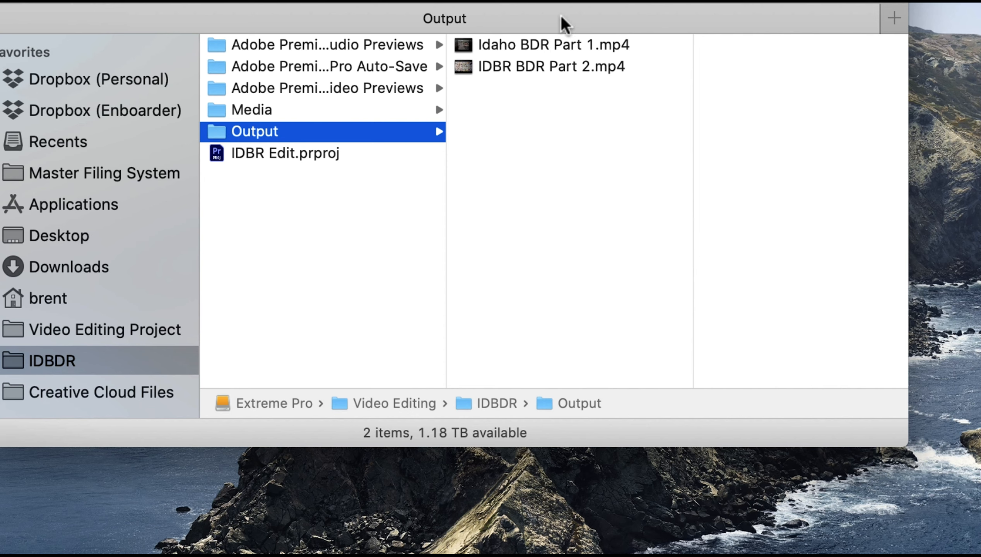
click(545, 46)
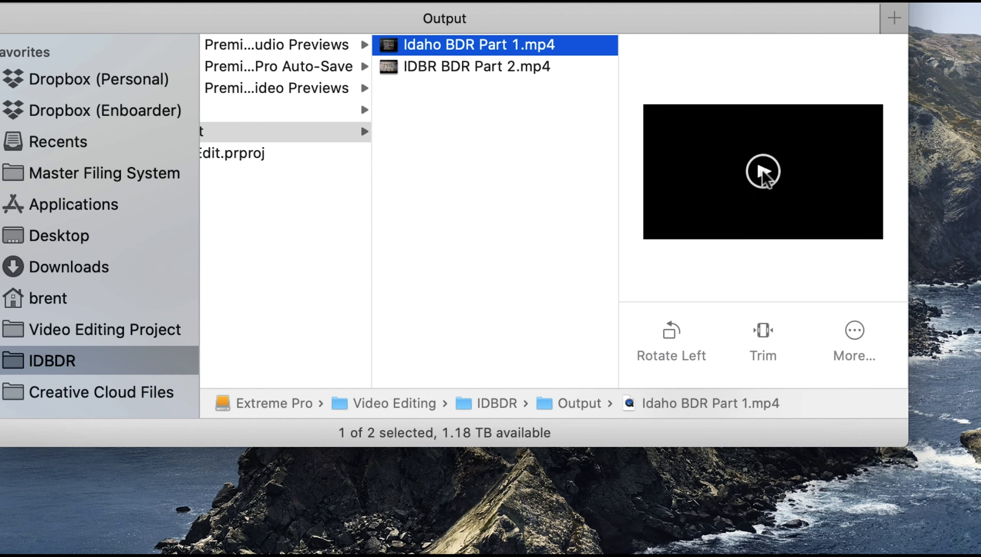
click(764, 172)
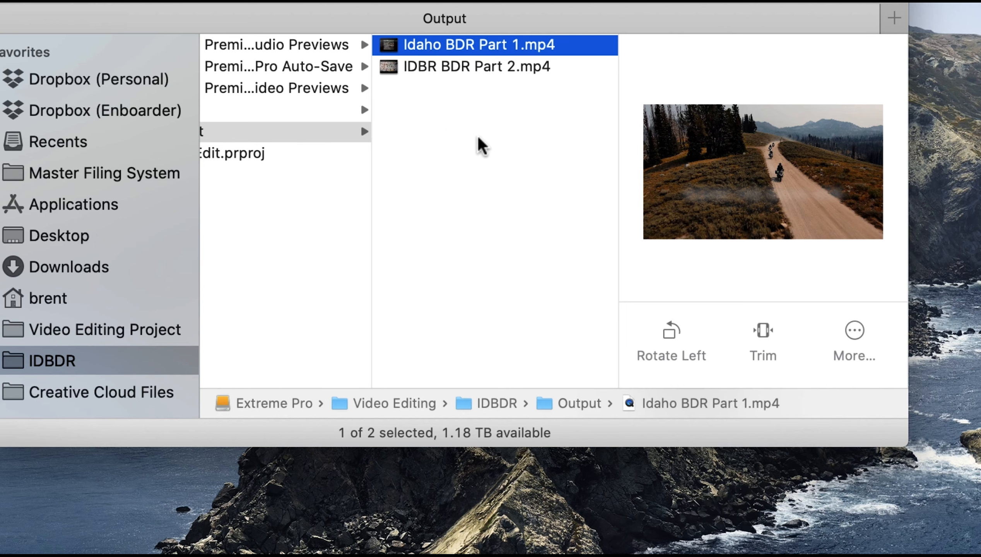
- Examine the subfolders of the IDBDR project's Media folder and return to the top level of the Extreme Pro drive
scroll(480, 145, left, 2)
click(222, 110)
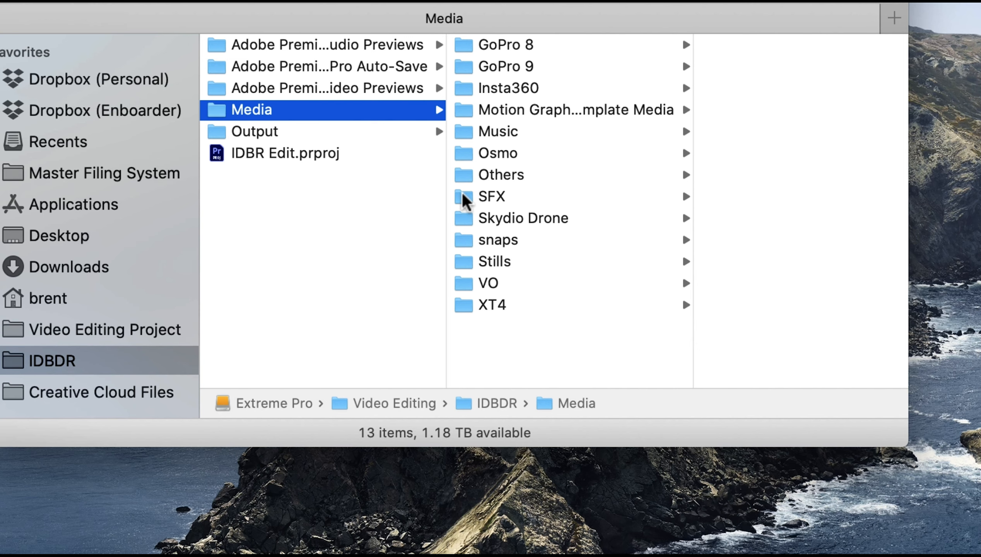
scroll(368, 211, left, 2)
key(Down)
key(super+Up)
key(super+Up)
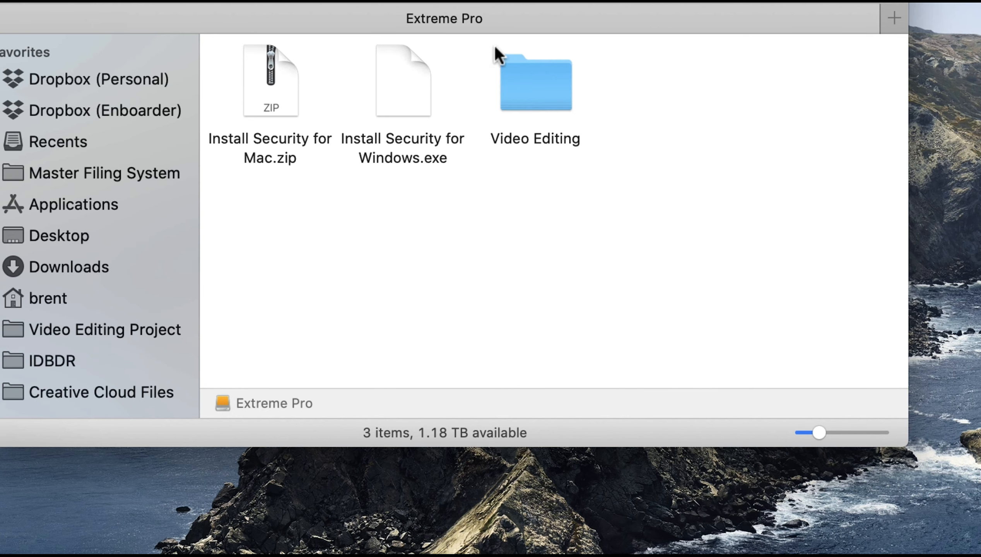
- Show the drive in column view and duplicate the *** MASTER *** folder inside Video Editing
click(540, 94)
key(super+3)
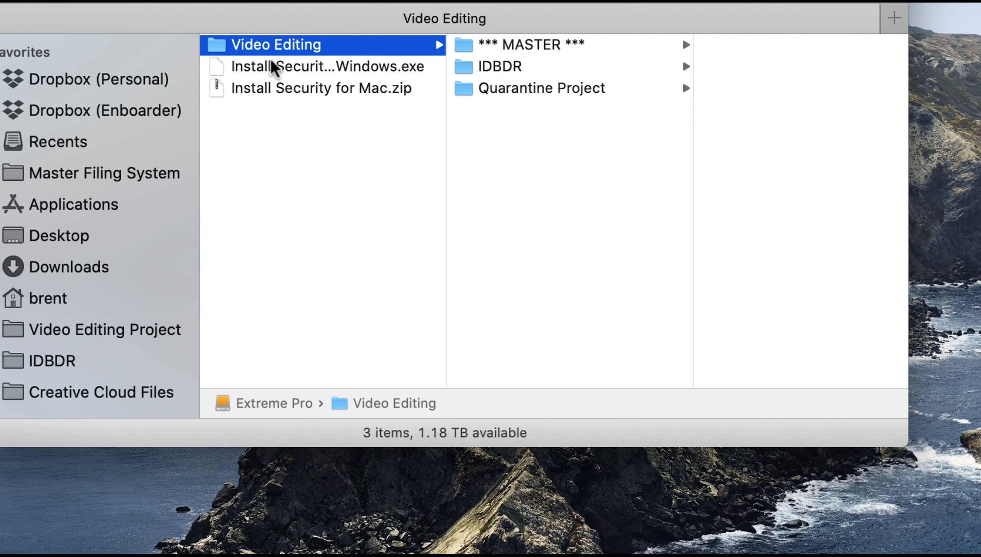
click(523, 47)
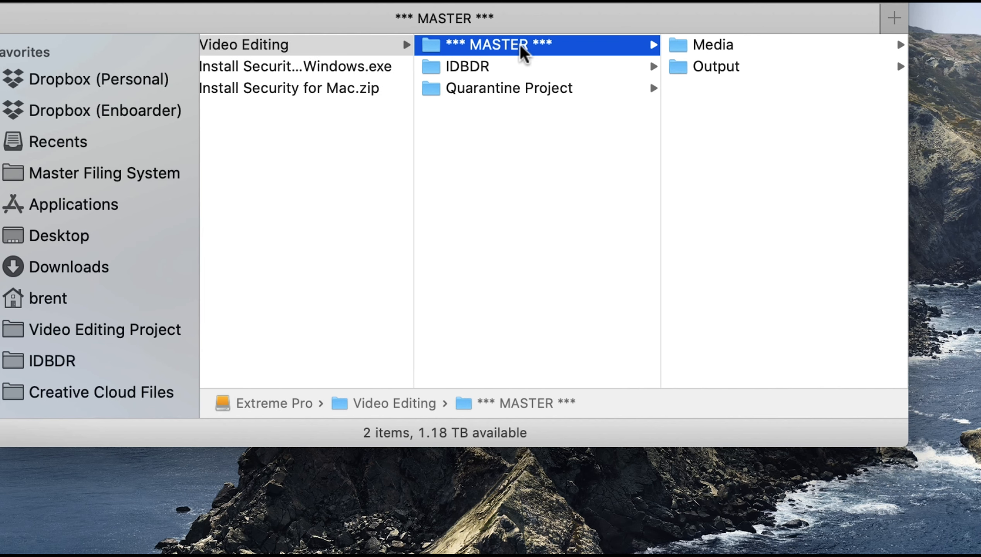
right_click(437, 47)
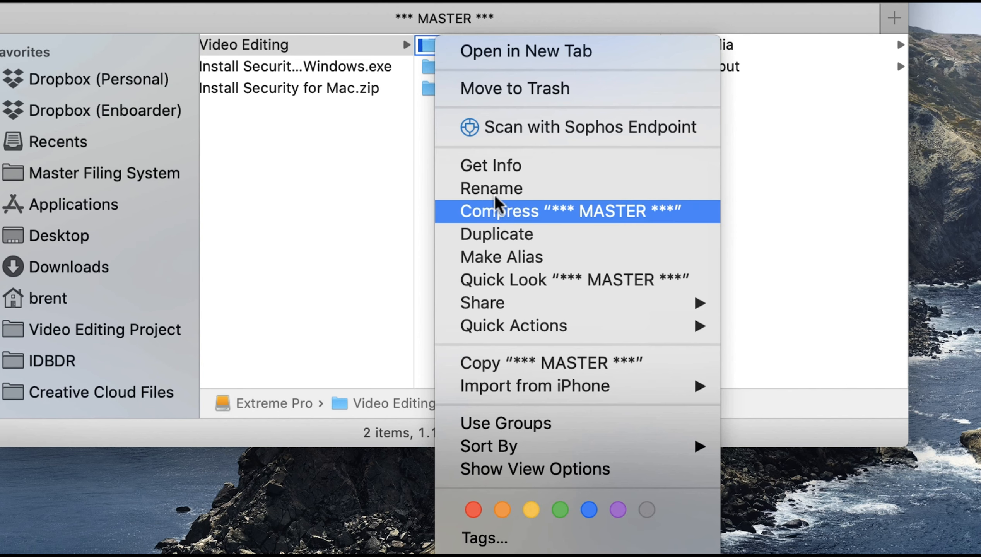
click(505, 235)
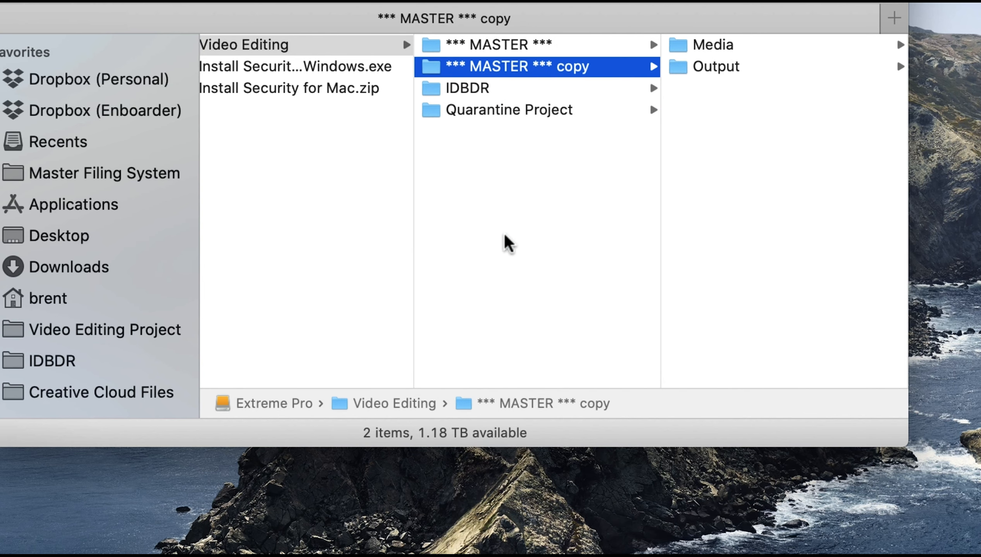
- Rename the duplicated master folder as Video Tutorial Day 8
click(483, 62)
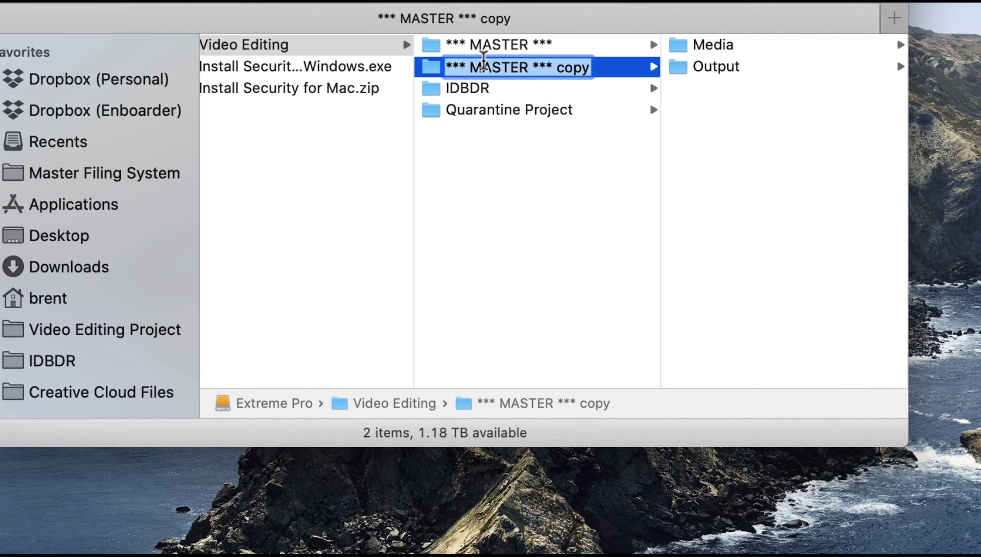
text(Vi)
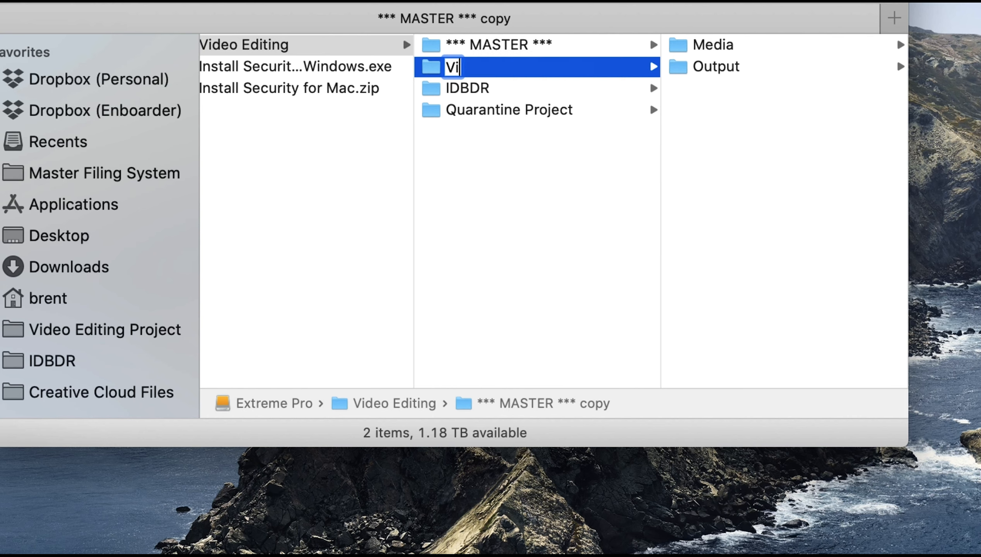
text(deo Tutorial )
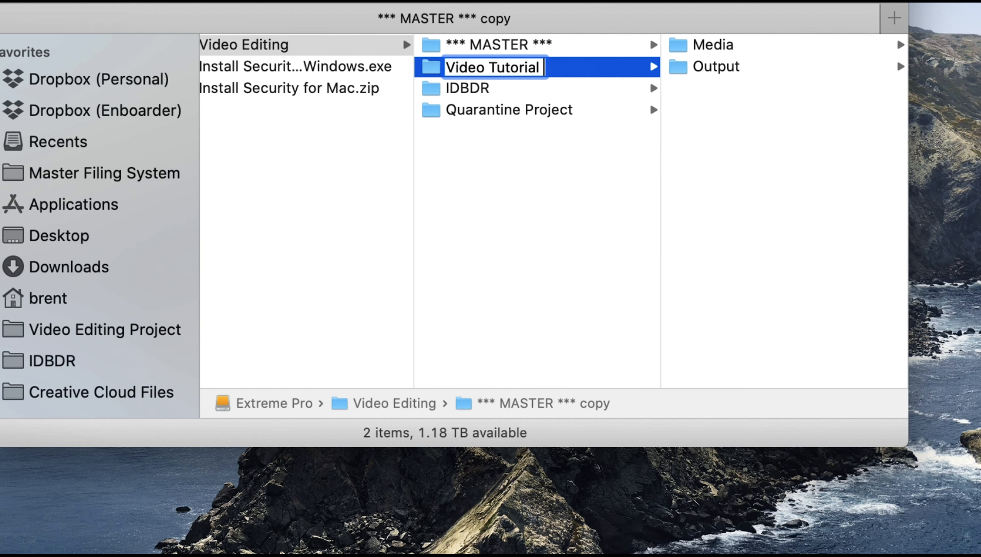
text(Day 8)
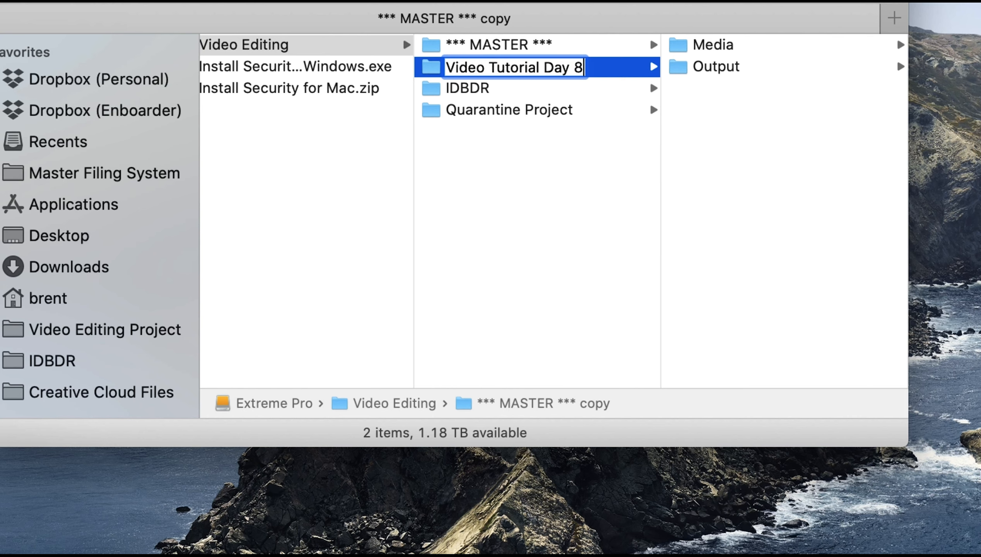
key(Return)
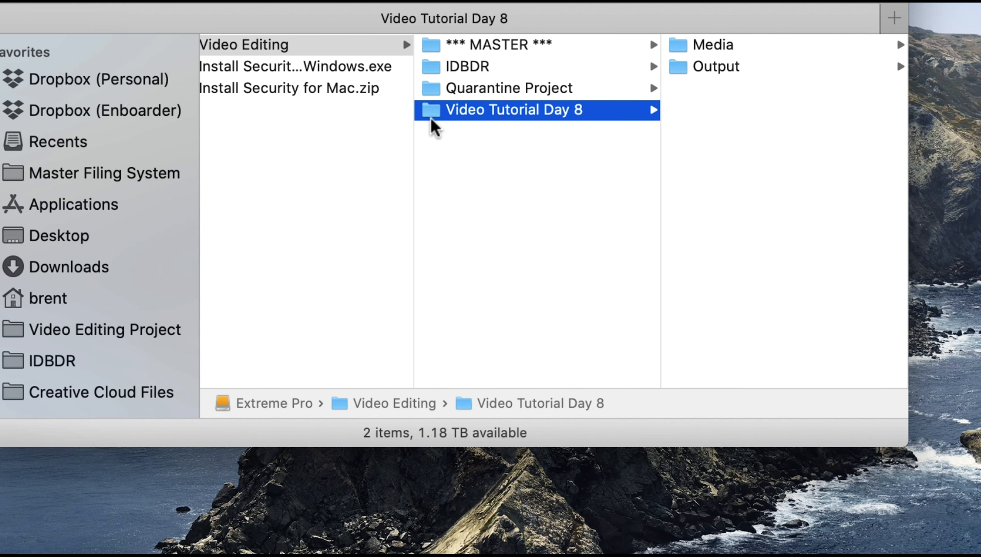
- Browse the Media subfolders of Video Tutorial Day 8 from GoPro9 through SFX and open Skydio Drone
click(697, 66)
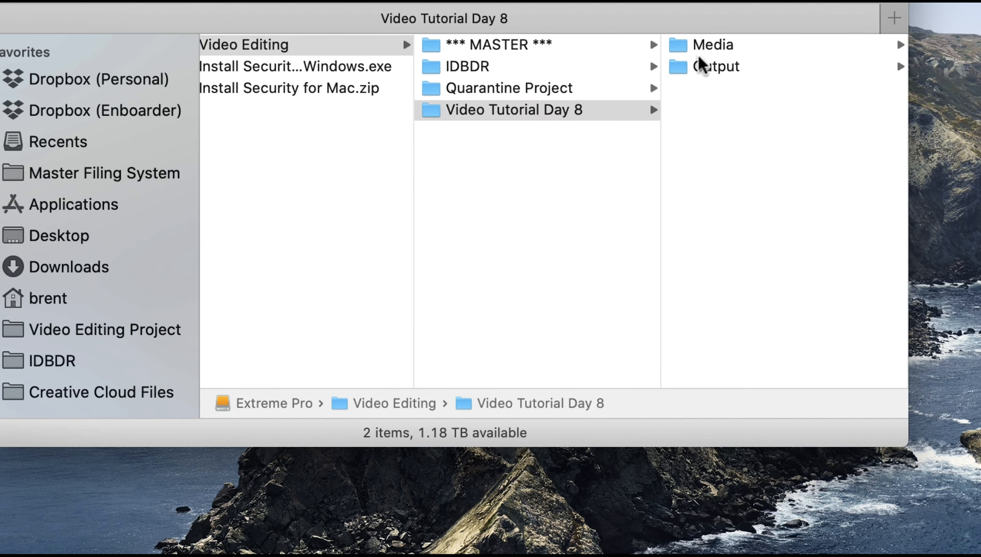
click(522, 43)
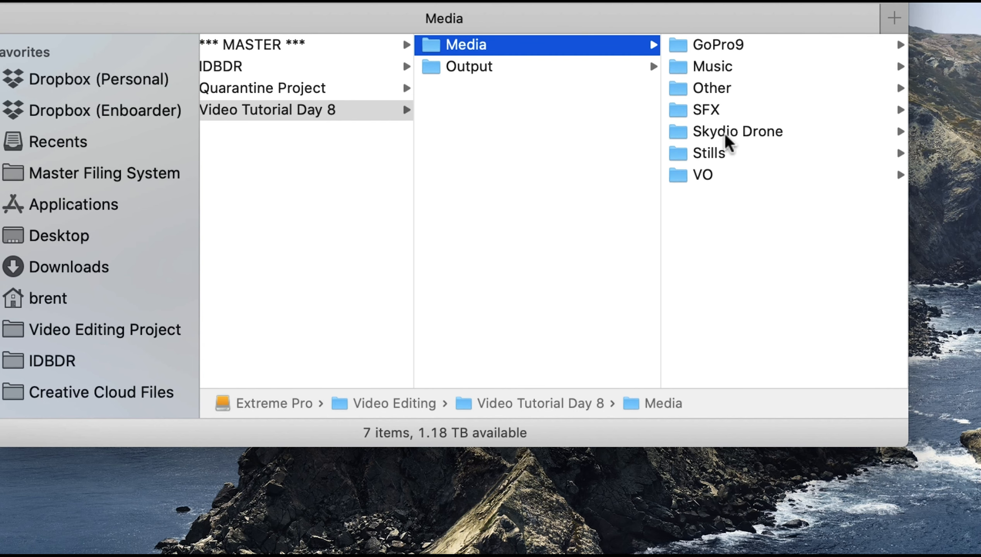
click(706, 43)
click(566, 68)
click(560, 88)
click(559, 110)
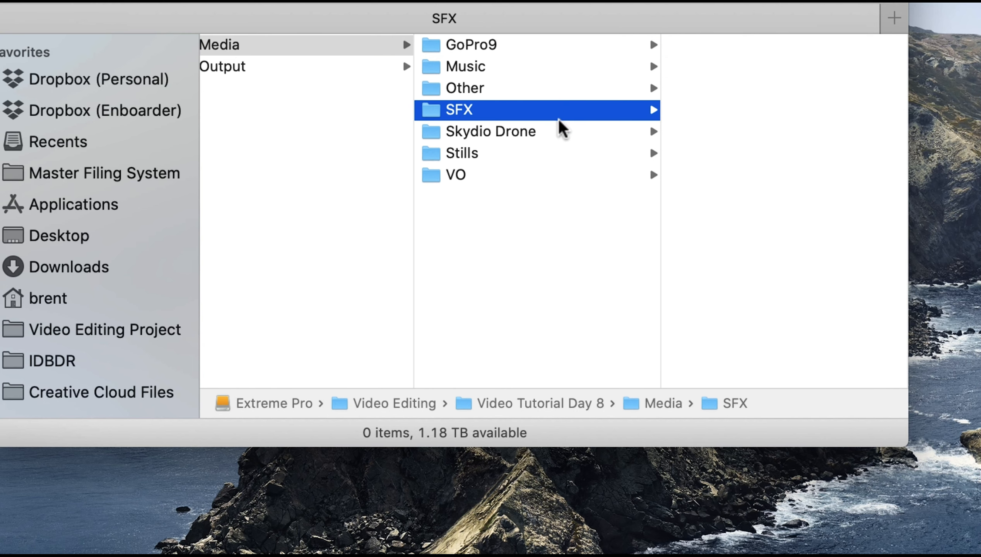
click(560, 131)
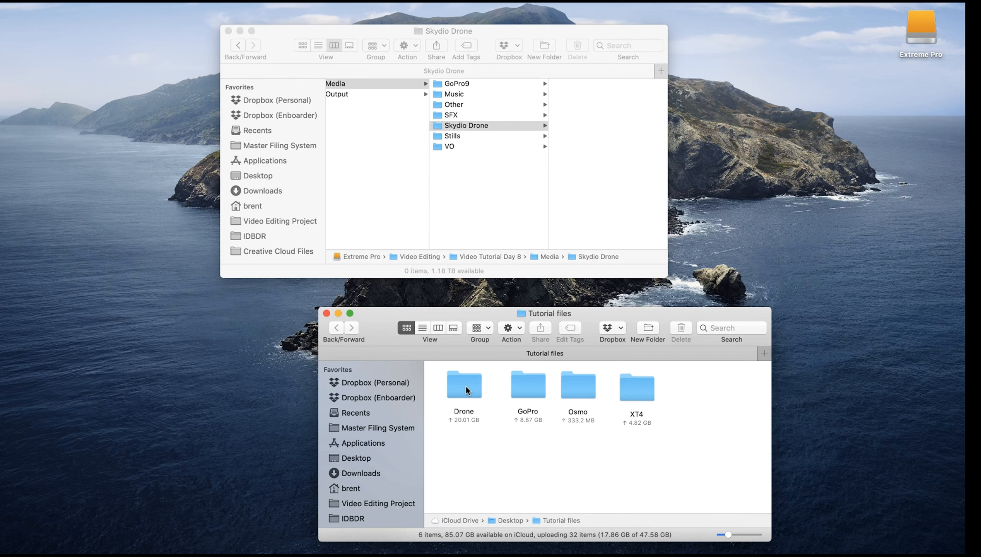
- Copy all clips from the Drone folder in Tutorial files into the new project's Skydio Drone folder
double_click(467, 385)
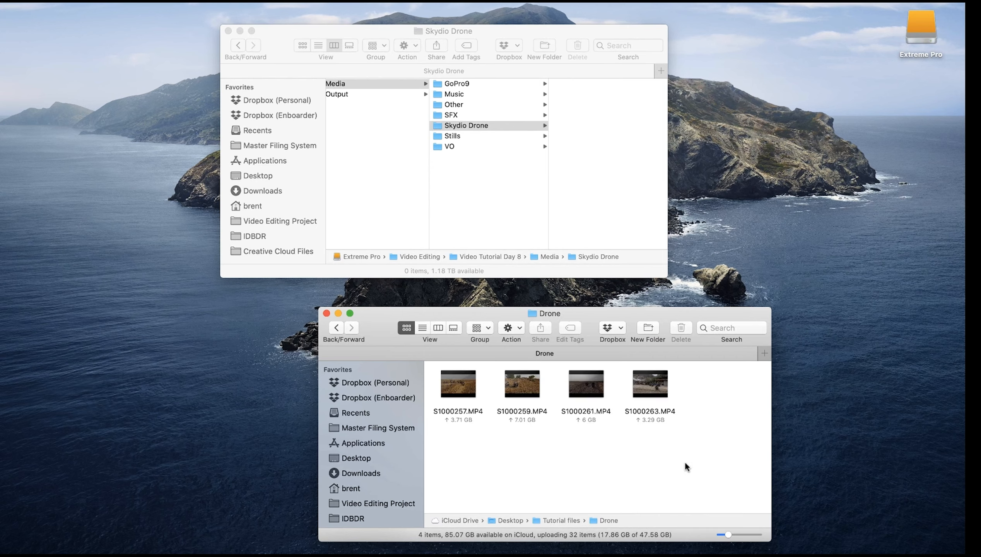
key(super+a)
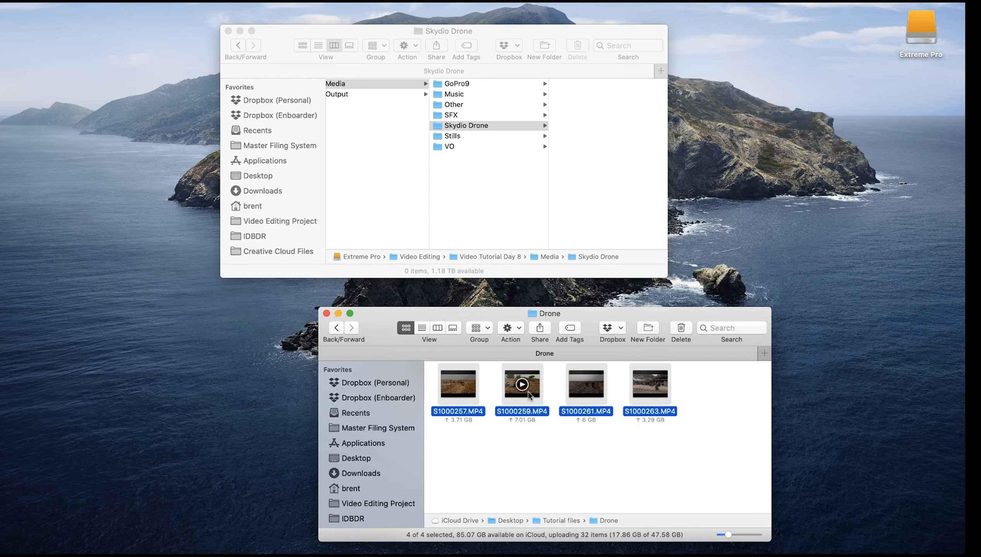
drag(528, 392, 468, 124)
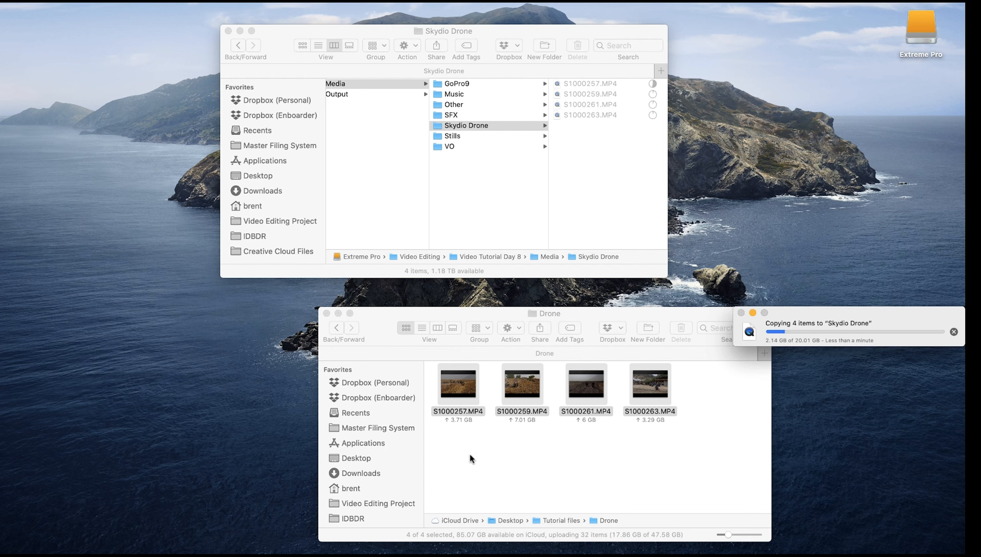
click(469, 450)
- Try to copy the clips from the GoPro folder in Tutorial files into the new project's GoPro9 folder
click(334, 328)
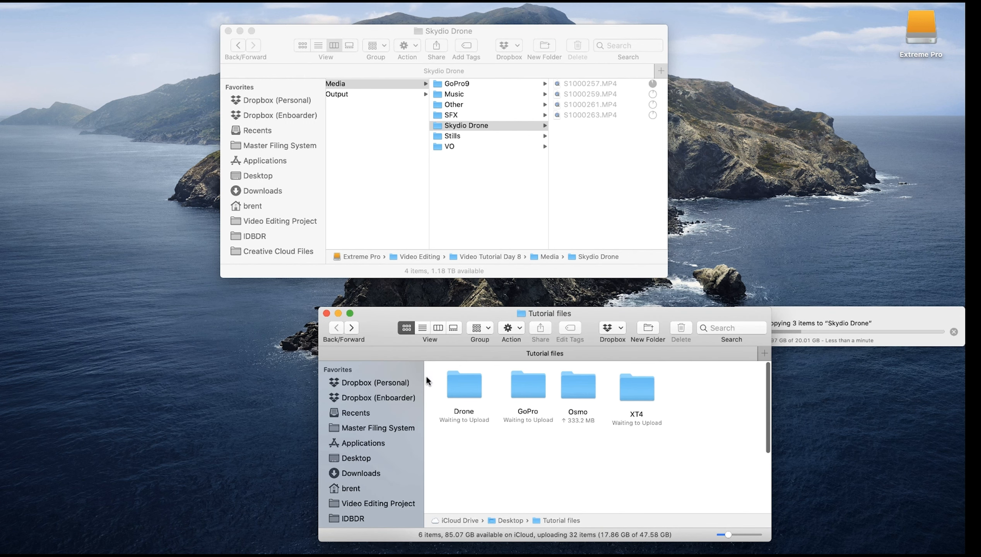
double_click(526, 383)
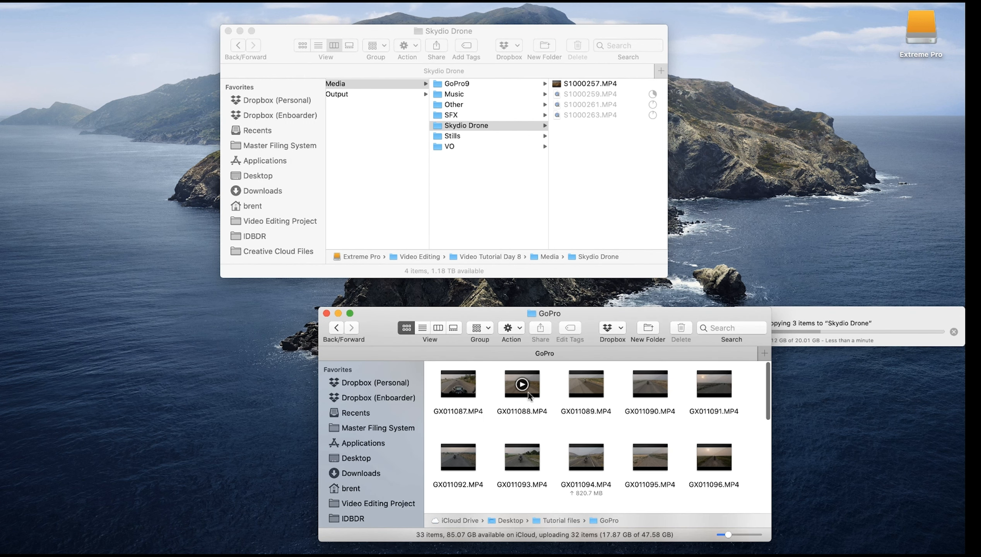
key(super+a)
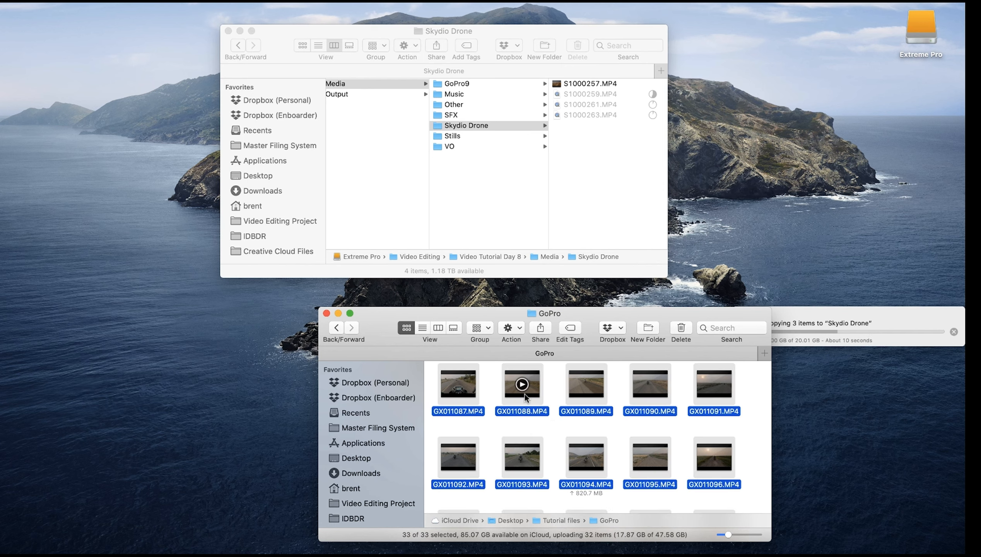
click(520, 391)
drag(520, 391, 450, 86)
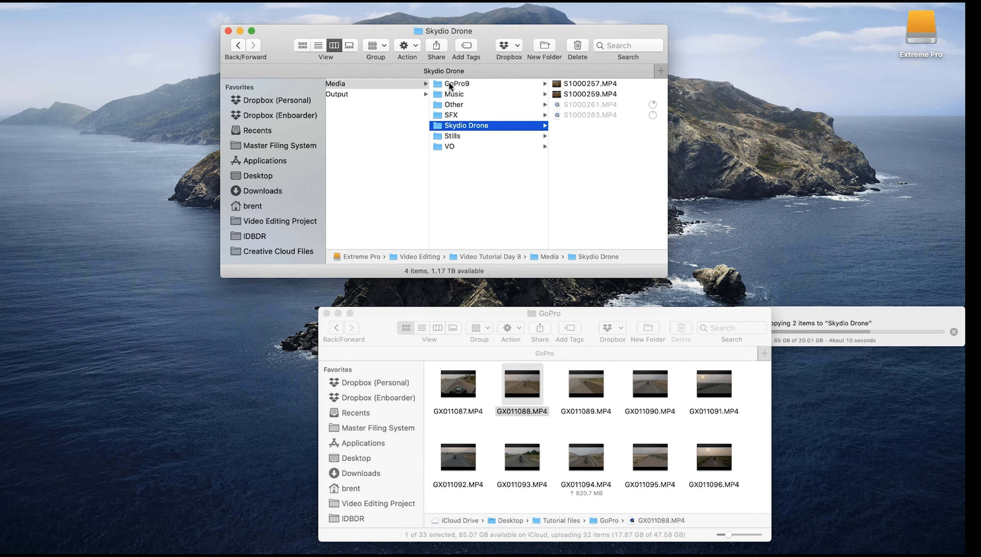
- Examine the clips in the Osmo folder, including DJI_0099.MP4, and return to the Tutorial files folder
click(357, 332)
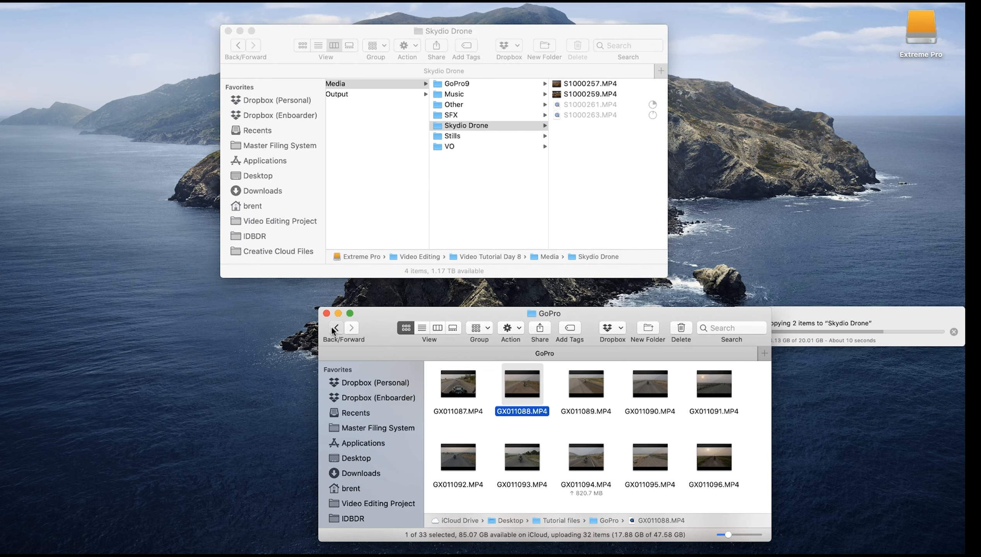
click(334, 329)
double_click(575, 385)
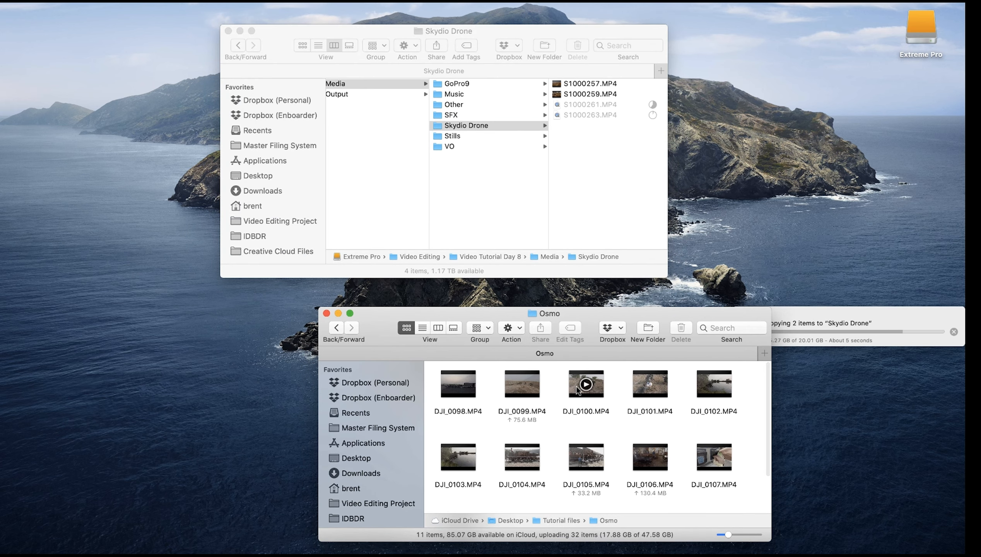
click(523, 392)
drag(523, 392, 475, 445)
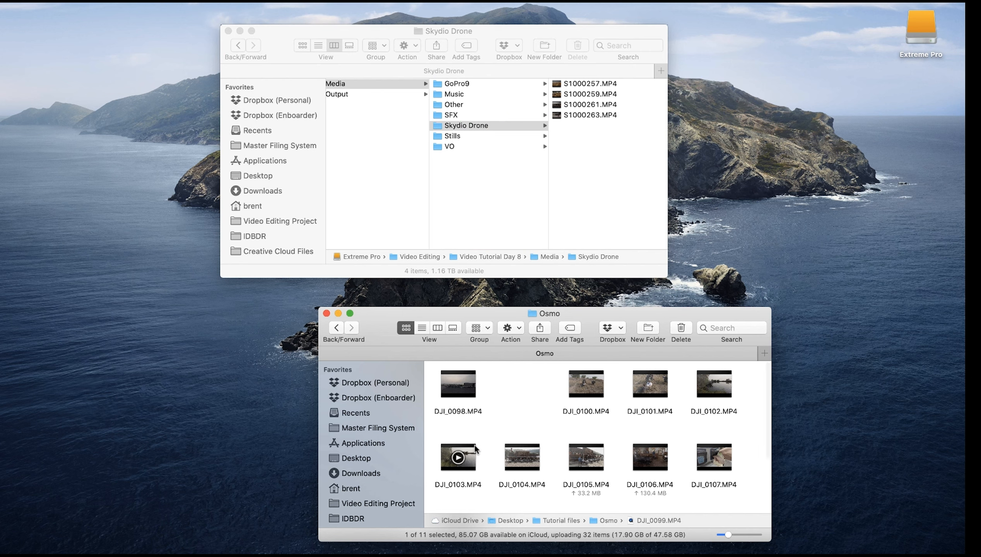
click(335, 328)
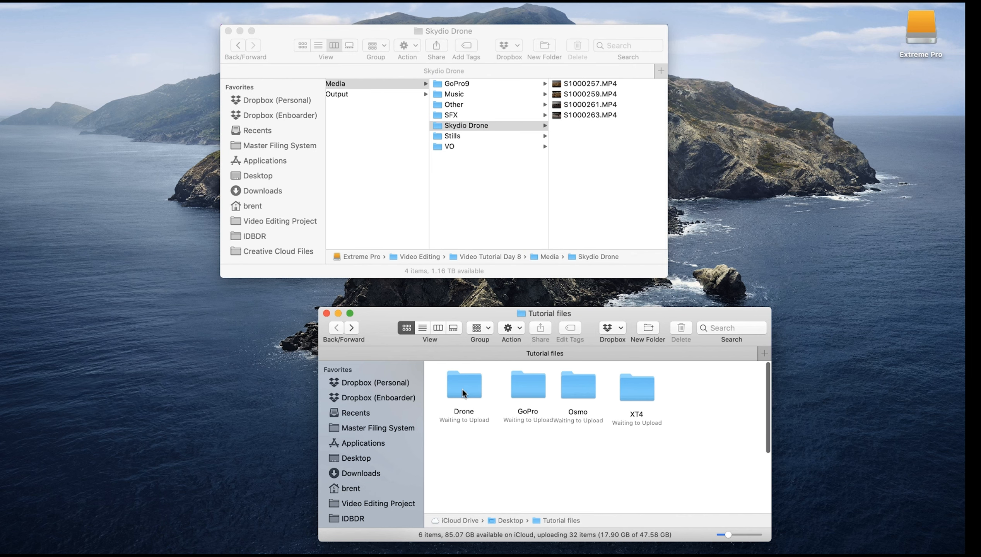
- Copy the Osmo and XT4 folders from Tutorial files into the Media folder of Video Tutorial Day 8
drag(573, 390, 580, 389)
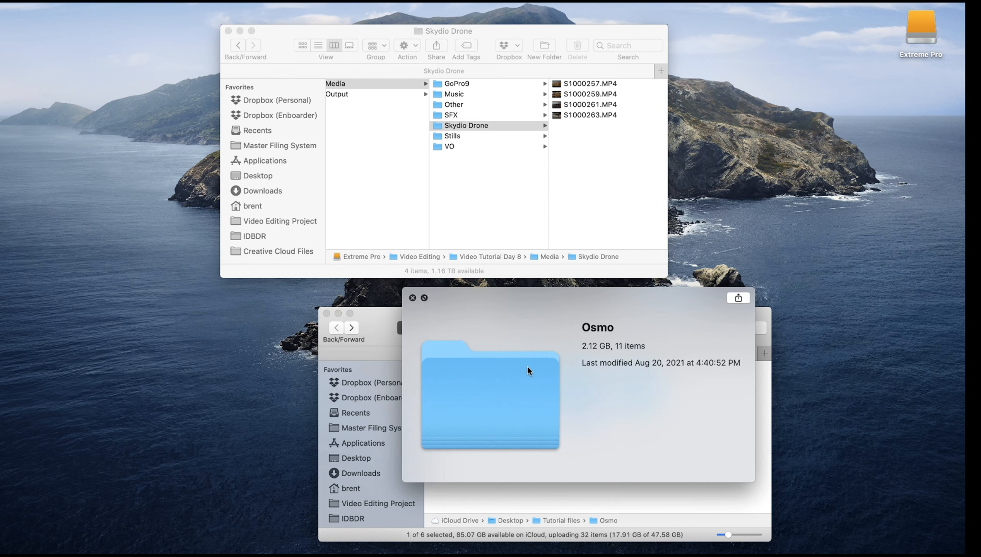
key(space)
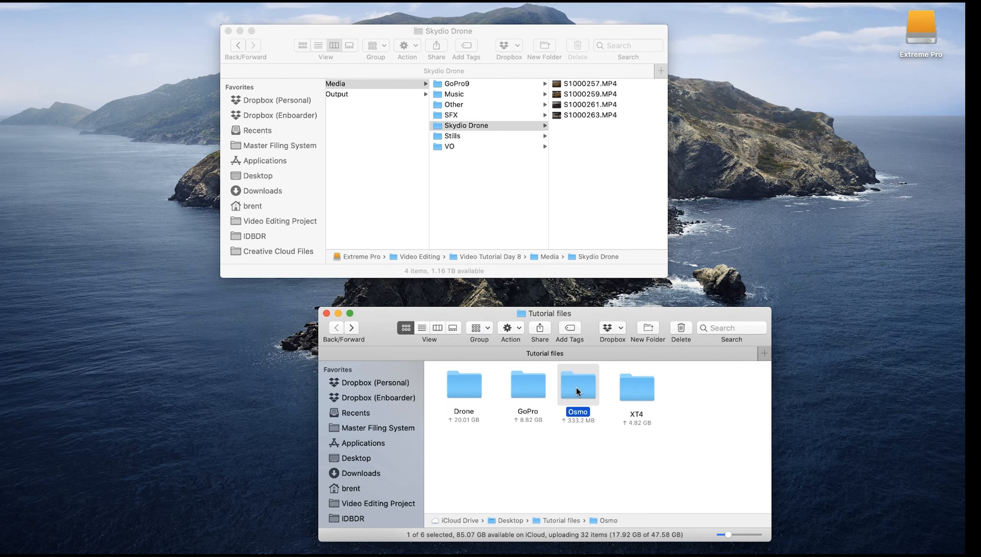
drag(578, 386, 477, 214)
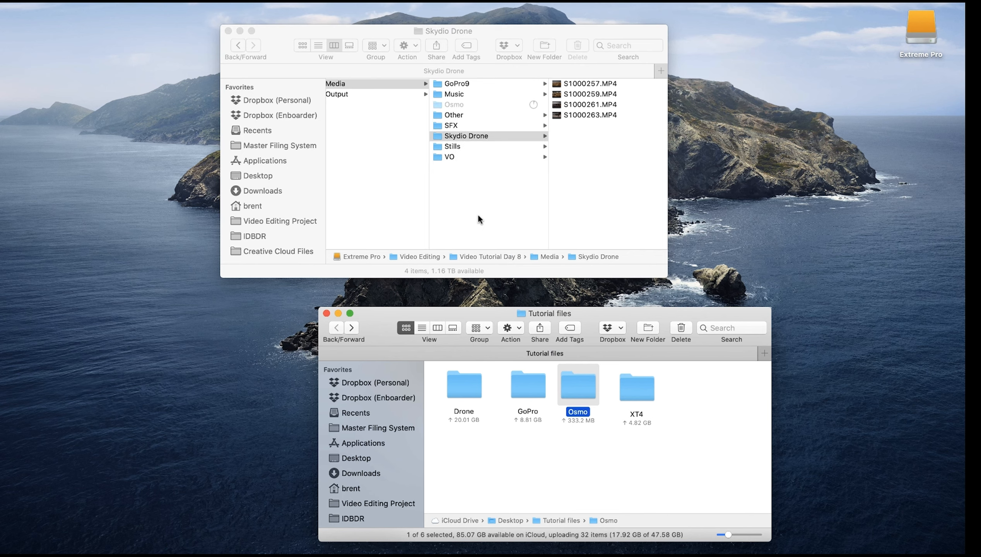
click(639, 387)
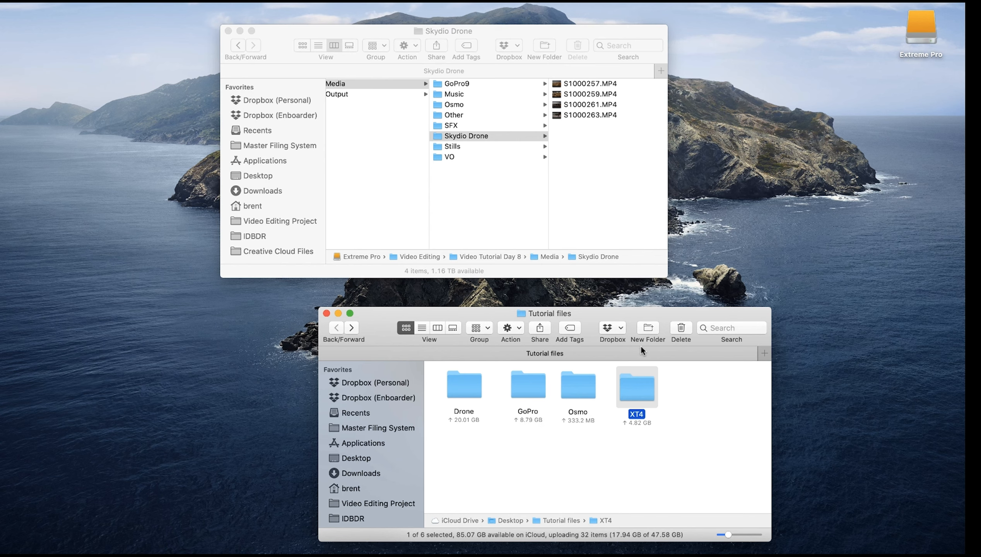
drag(634, 384, 487, 220)
scroll(474, 170, left, 6)
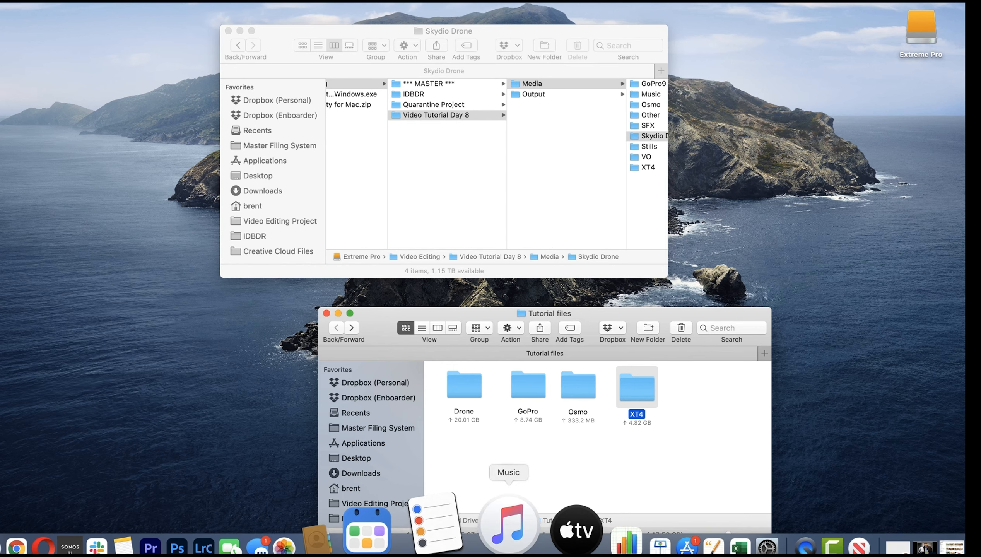
- Switch to Premiere Pro and start a new project named Video Editing Tutorial
click(240, 532)
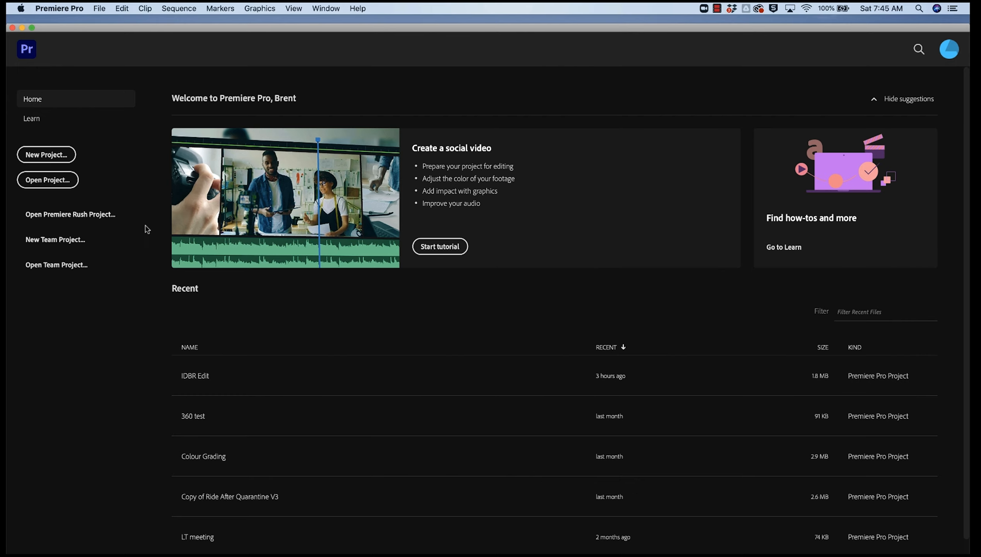
click(47, 155)
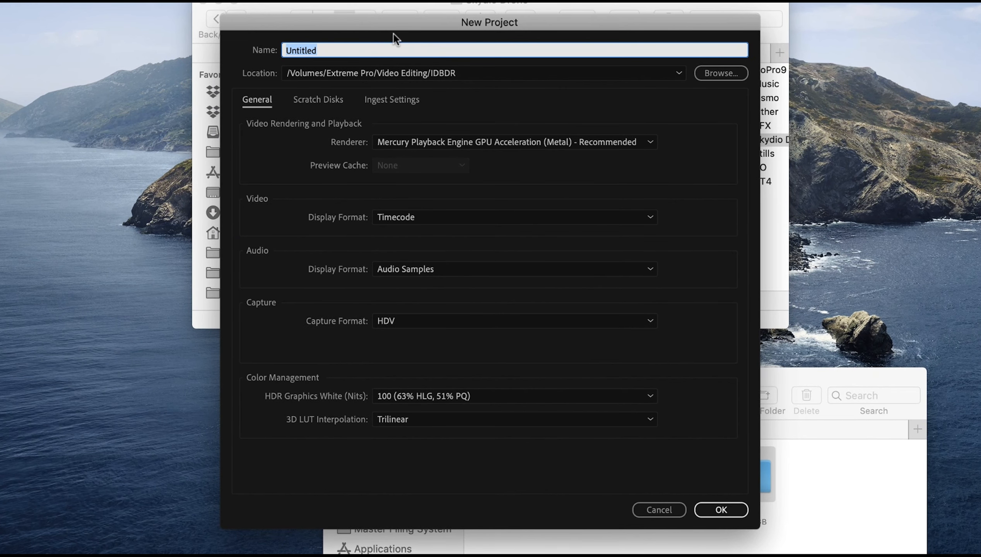
text(Video Editing Tutorial)
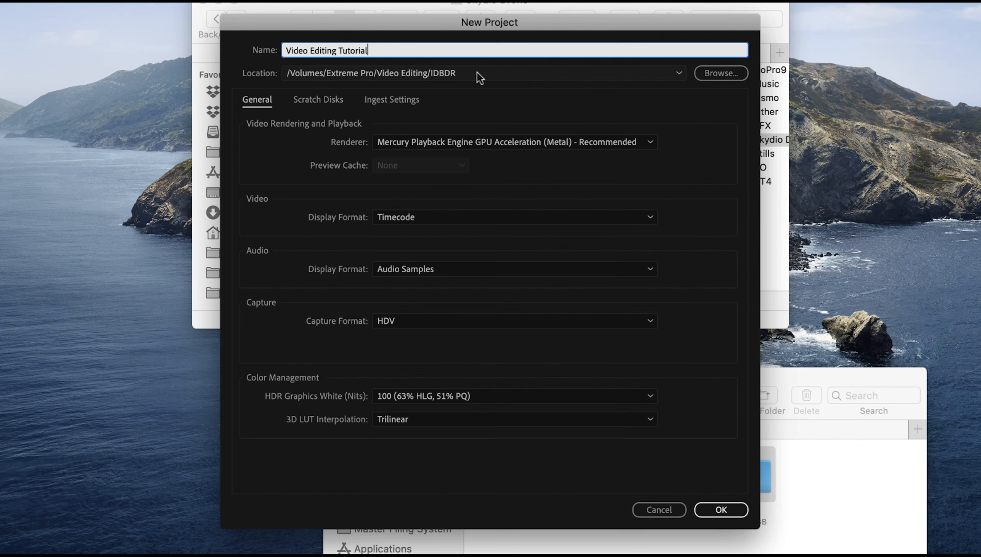
- Set the project's location to the Video Tutorial Day 8 folder inside Video Editing and create the project
click(720, 72)
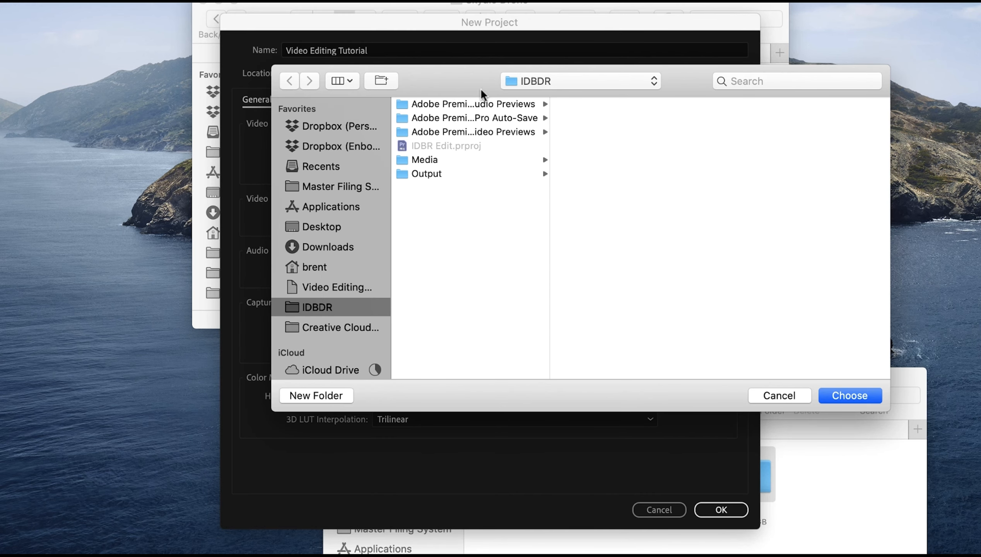
click(538, 83)
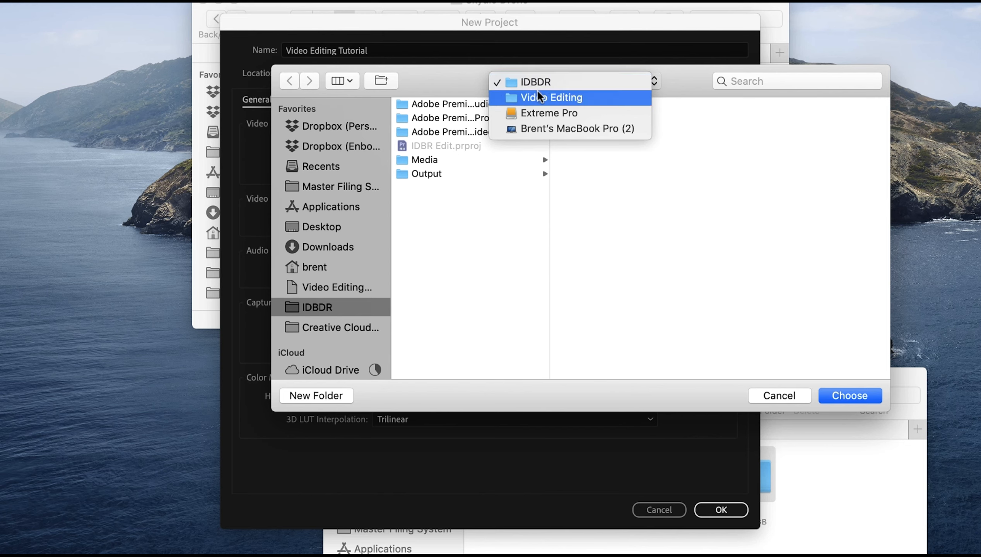
click(538, 97)
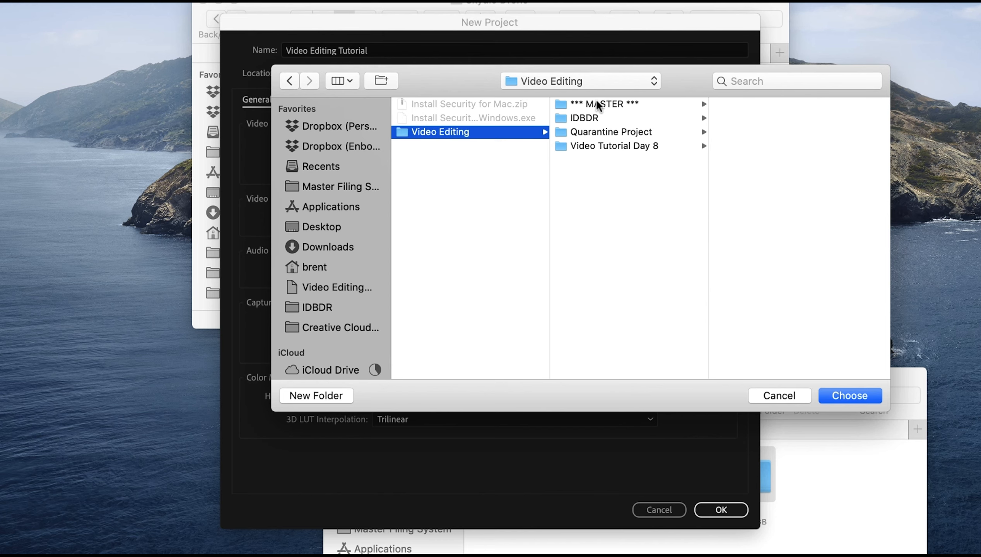
click(567, 147)
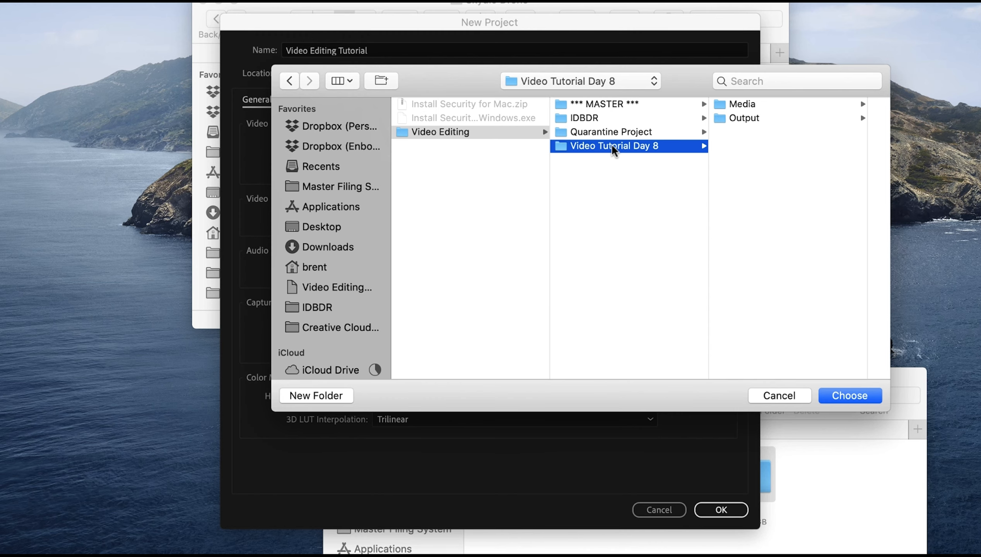
click(843, 394)
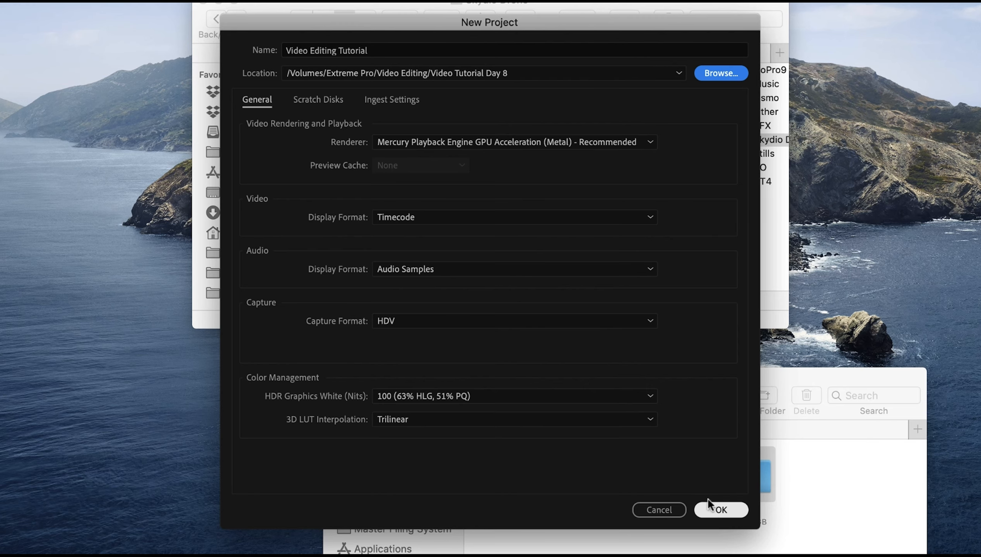
click(721, 509)
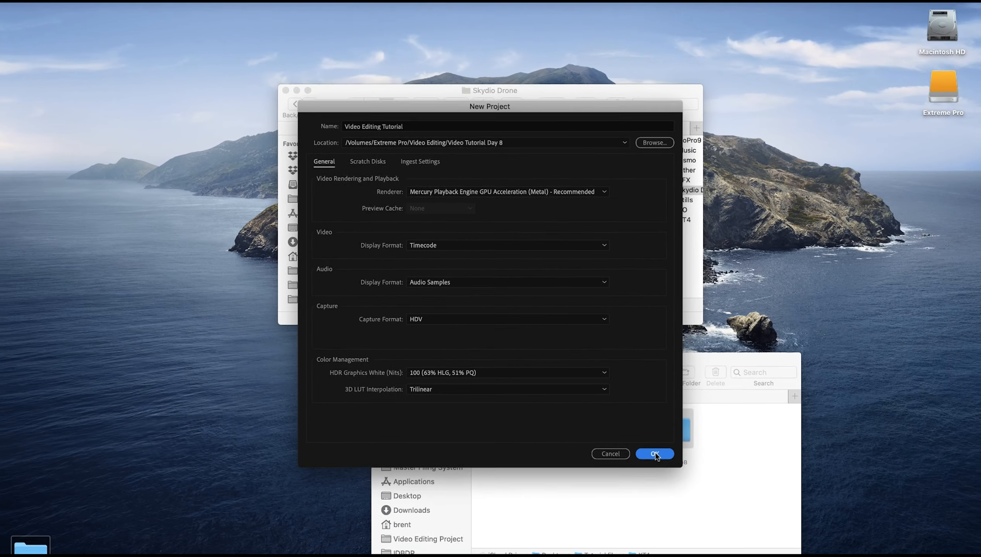
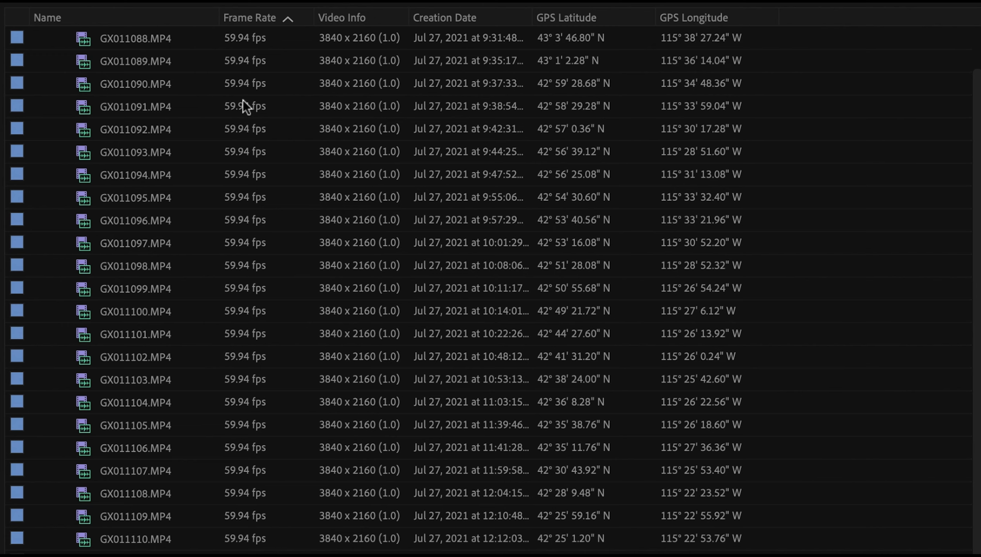
- Open the GX011094.MP4 clip in the source monitor and collapse the GoPro9 bin
click(84, 172)
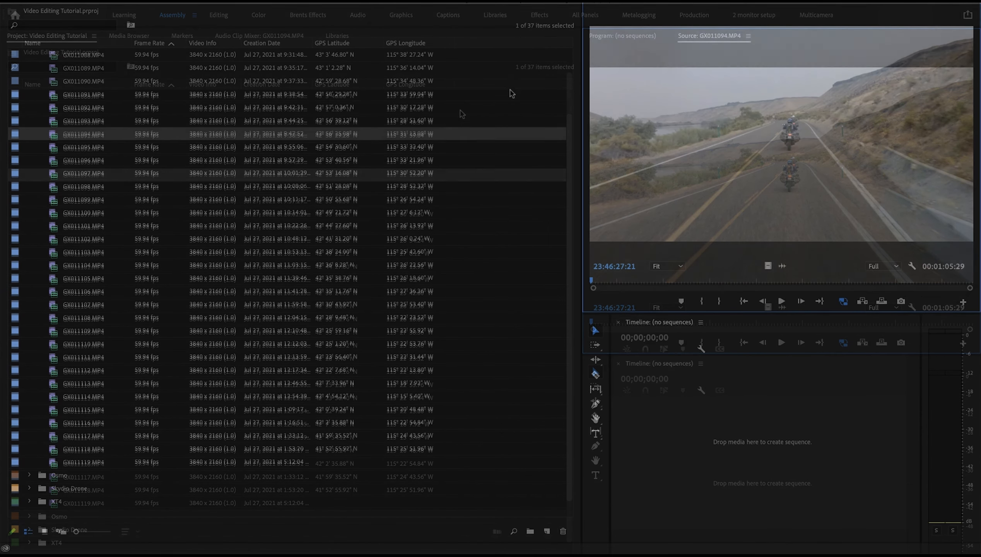
scroll(164, 271, up, 2)
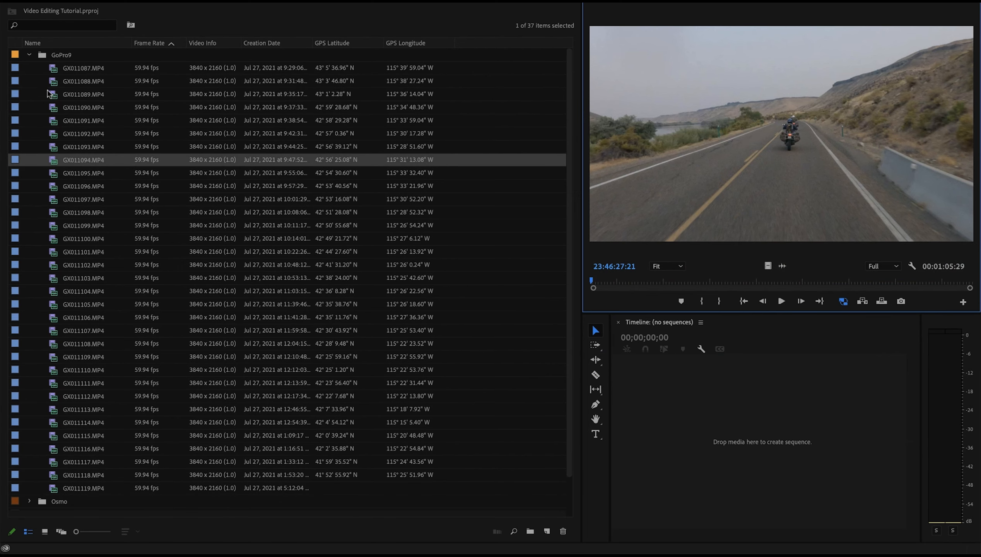
click(30, 54)
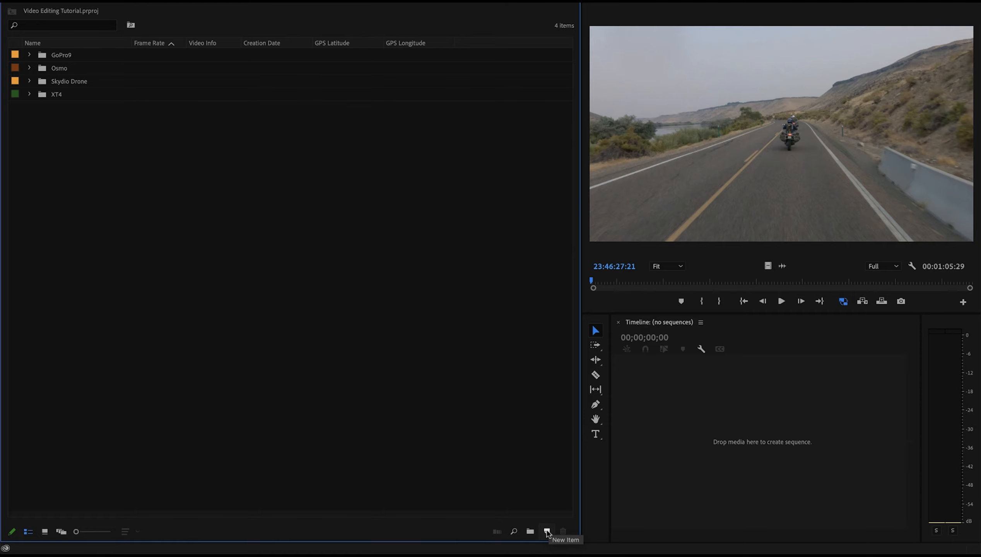
- Start a new sequence and browse the ARRI 1080p and 2880p presets and the AVC-Intra 1080i presets
click(547, 532)
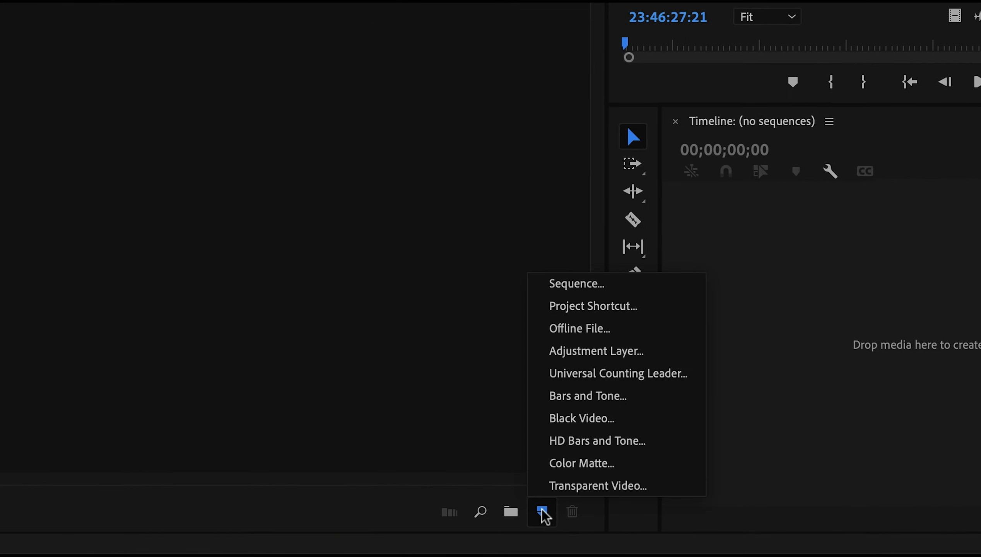
click(585, 287)
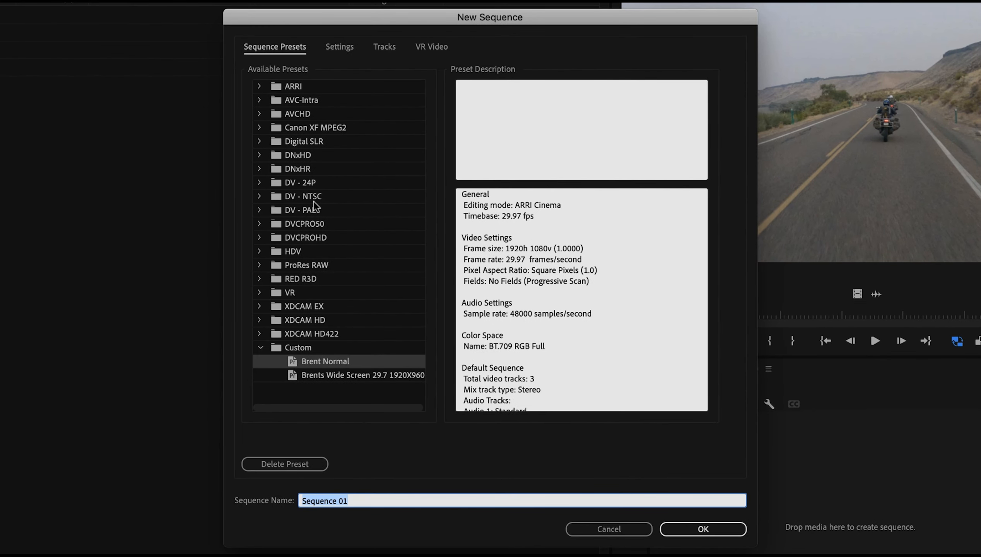
click(259, 87)
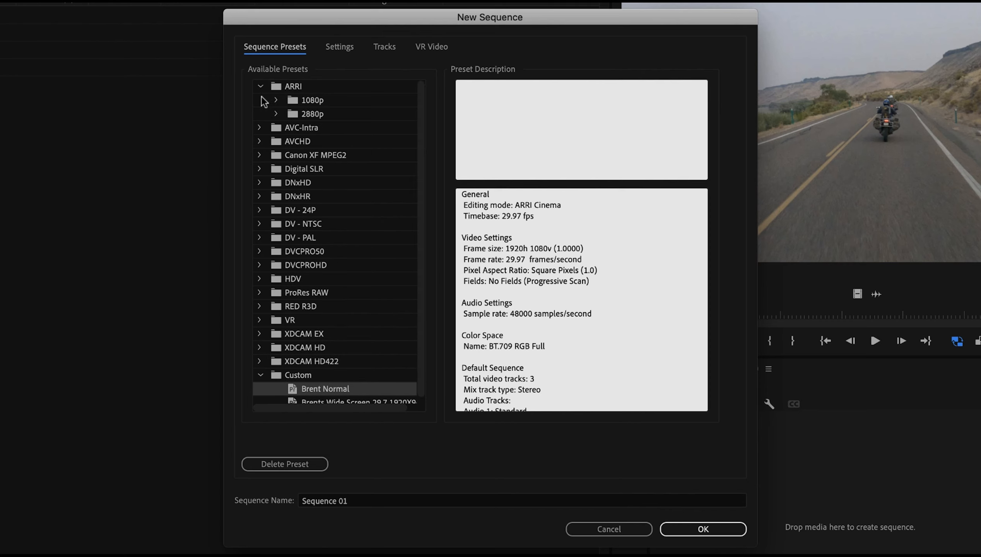
click(276, 100)
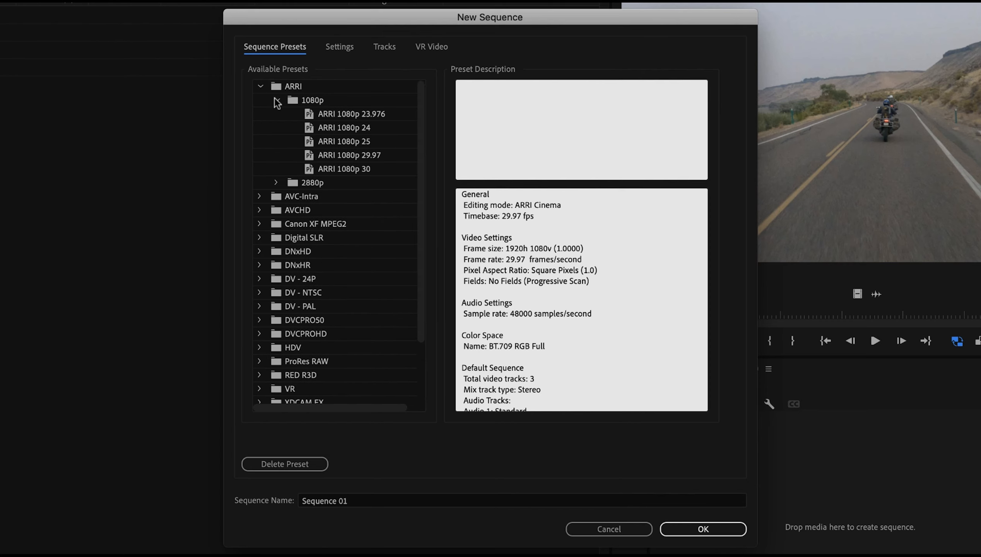
click(276, 181)
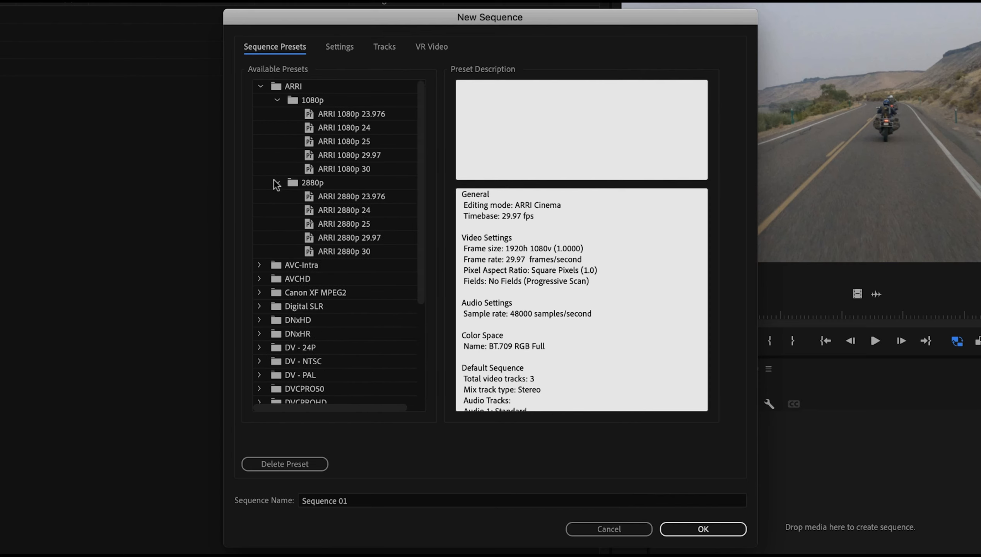
click(259, 265)
click(276, 278)
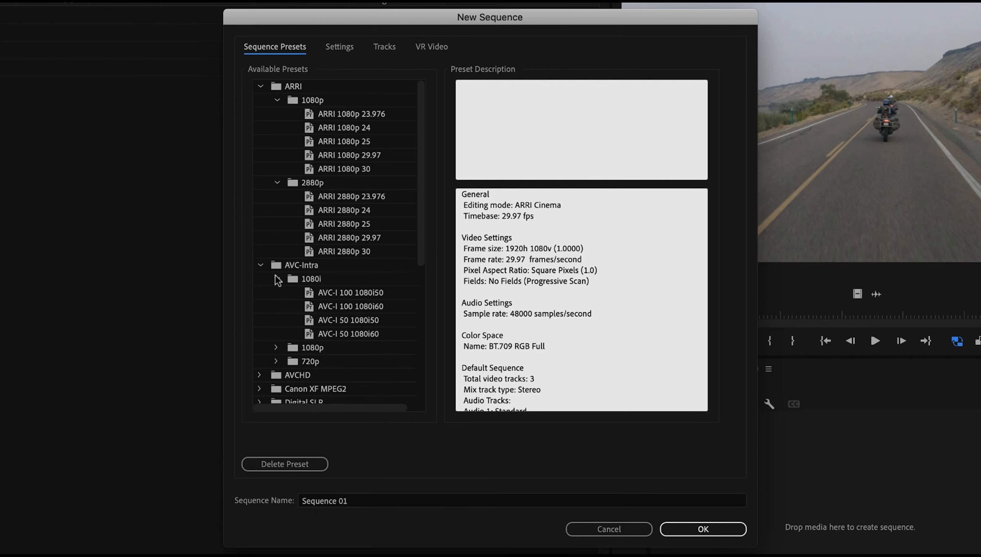
click(259, 265)
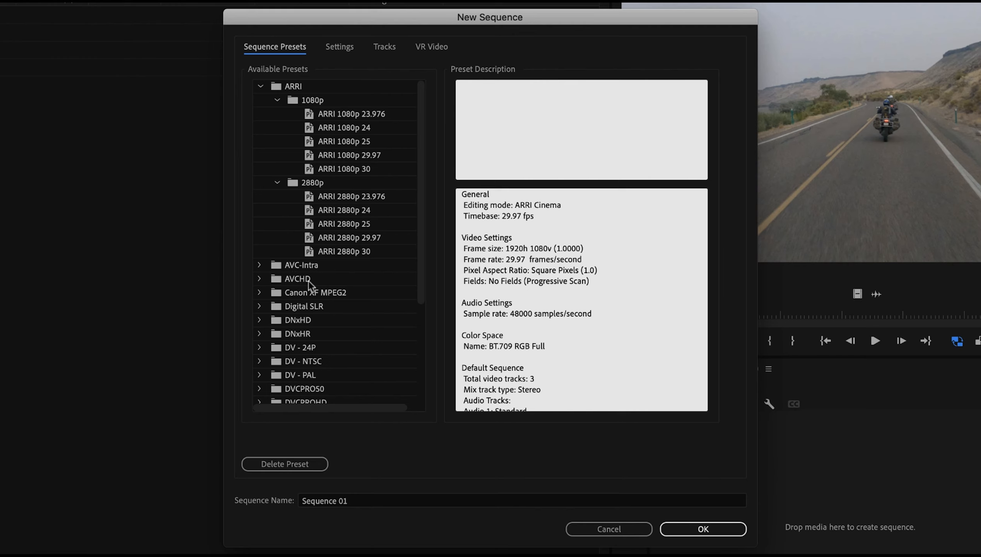
- Compare the settings of the two custom sequence presets, highlighting the normal preset's frame size, and select the Wide Screen 29.7 preset
scroll(324, 325, down, 5)
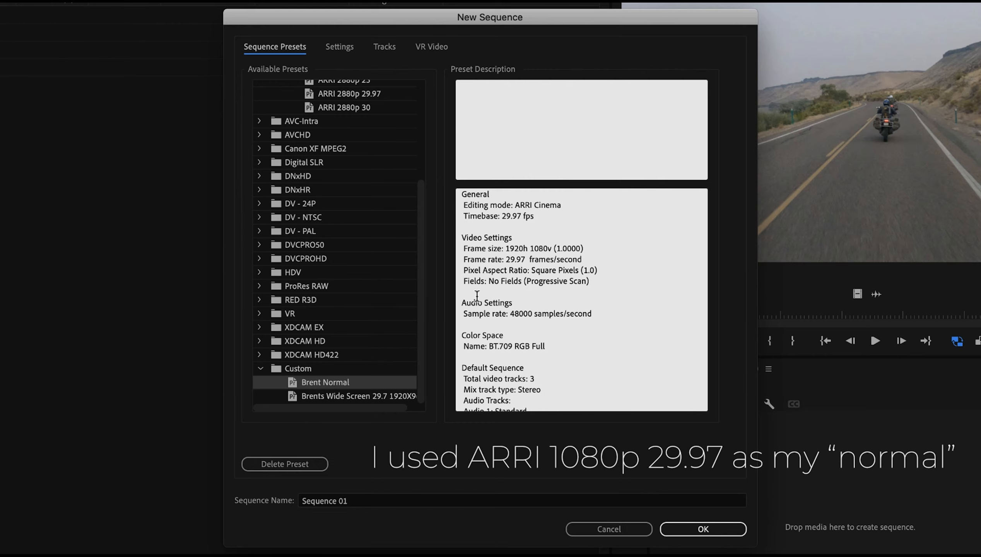
click(360, 395)
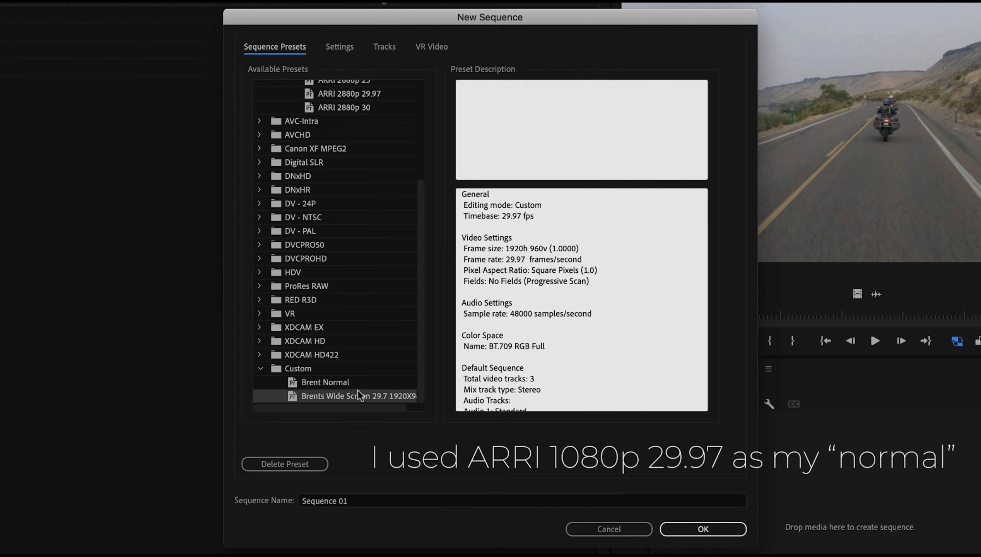
click(358, 383)
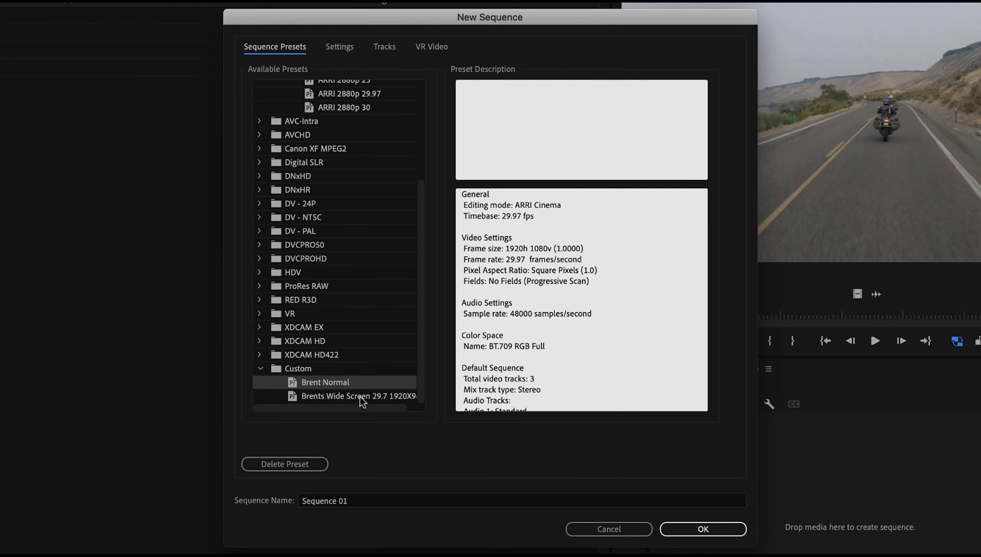
click(506, 247)
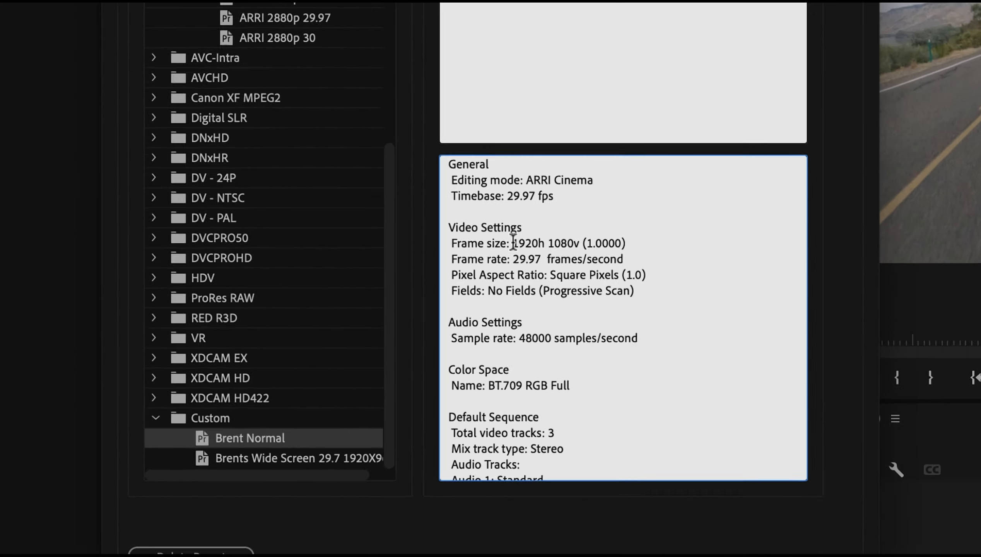
drag(513, 242, 602, 240)
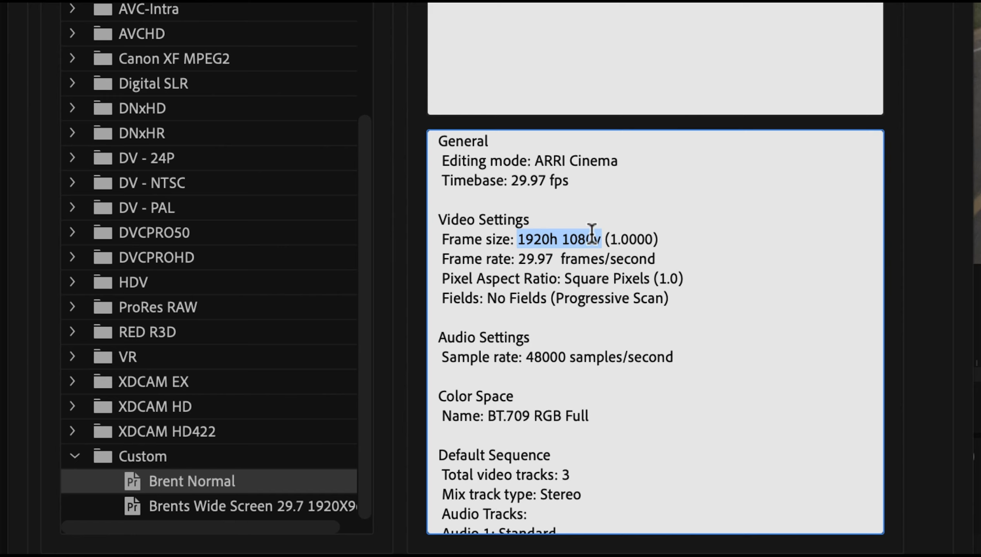
click(236, 509)
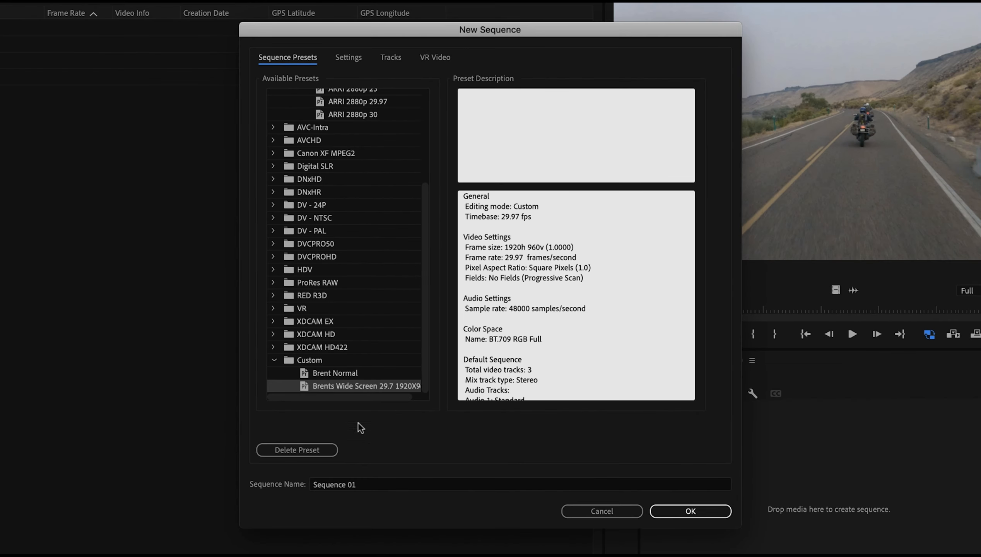
- Name the wide-screen sequence "Final Day - Wide Scree" and create it
click(360, 485)
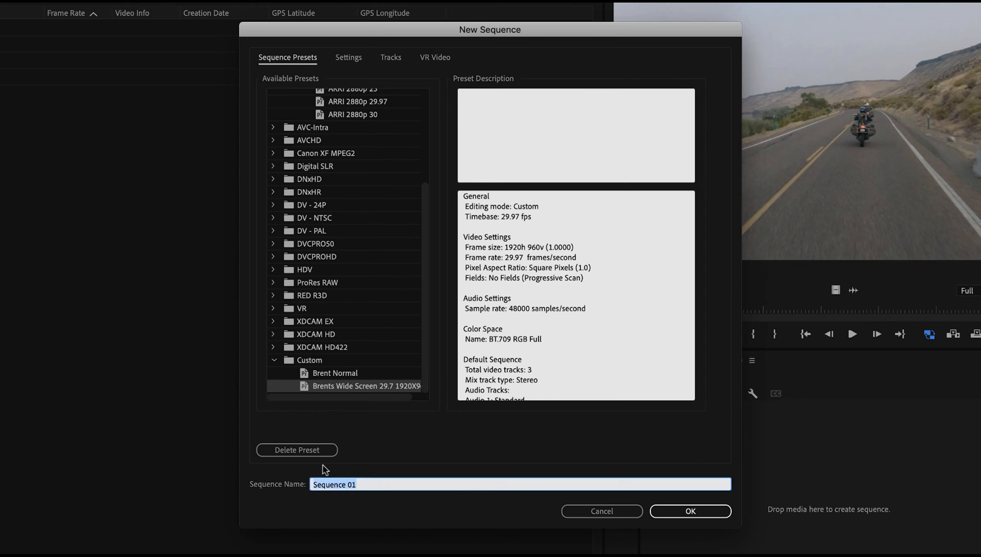
text(Final Day - Wide Scree)
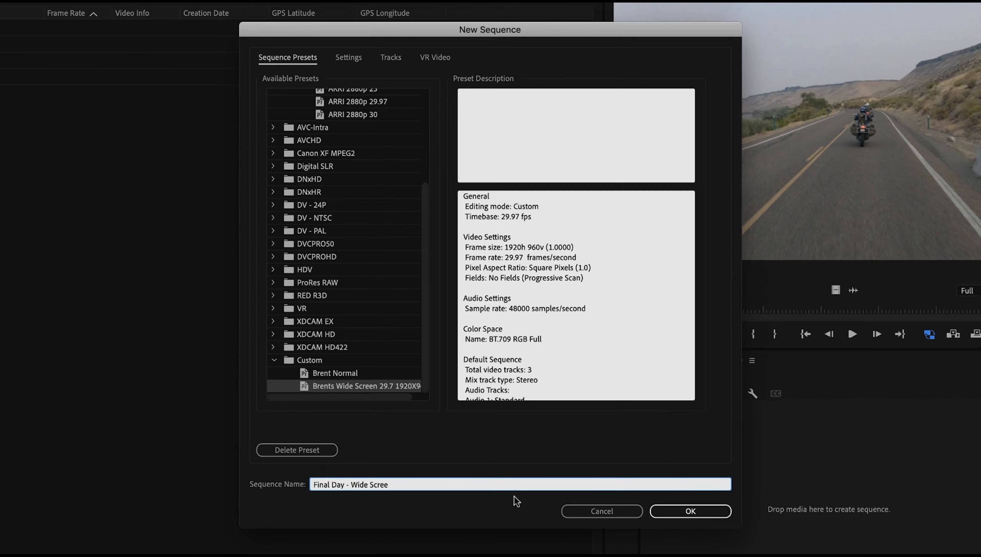
key(Return)
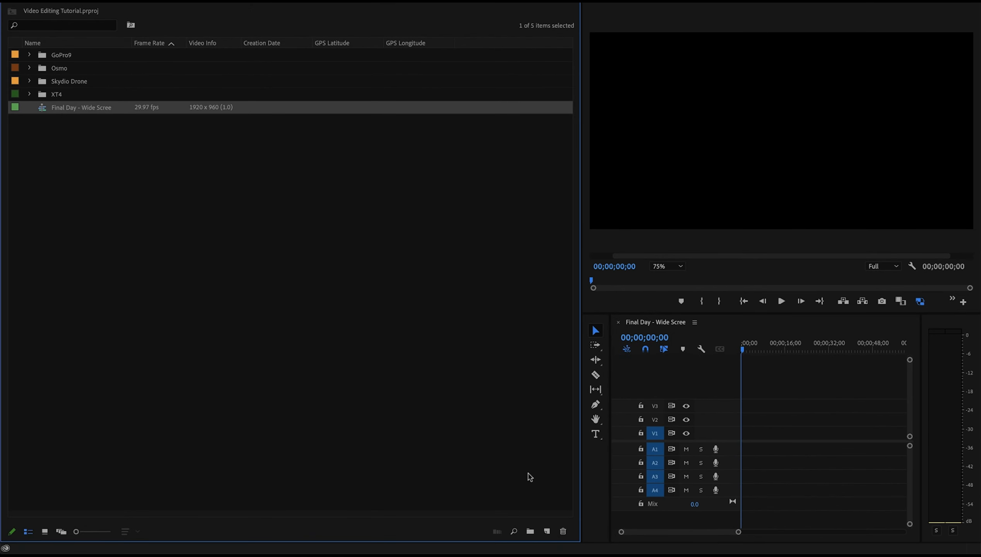
- Create a second sequence from the custom Normal preset (1920 x 1080) and name it "Master Edit"
click(546, 531)
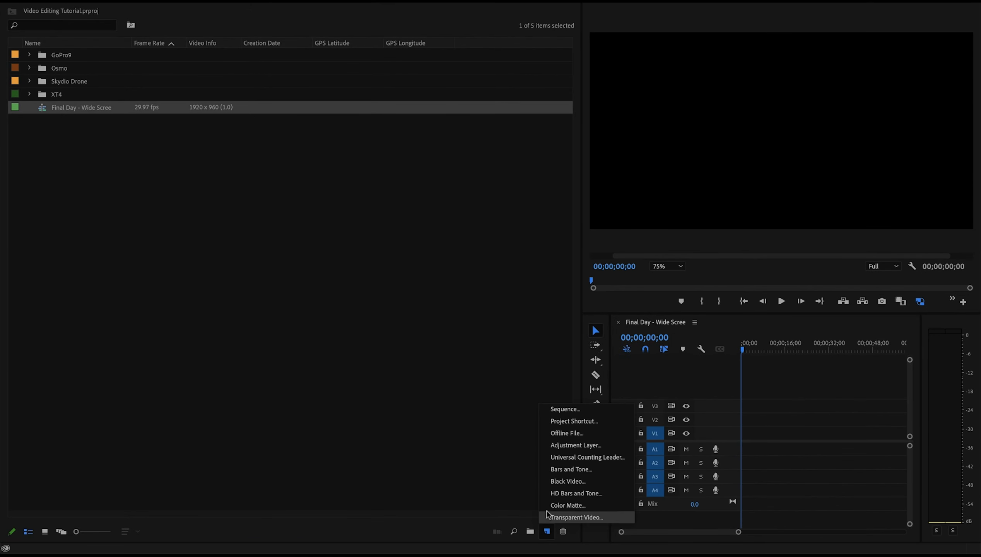
click(554, 409)
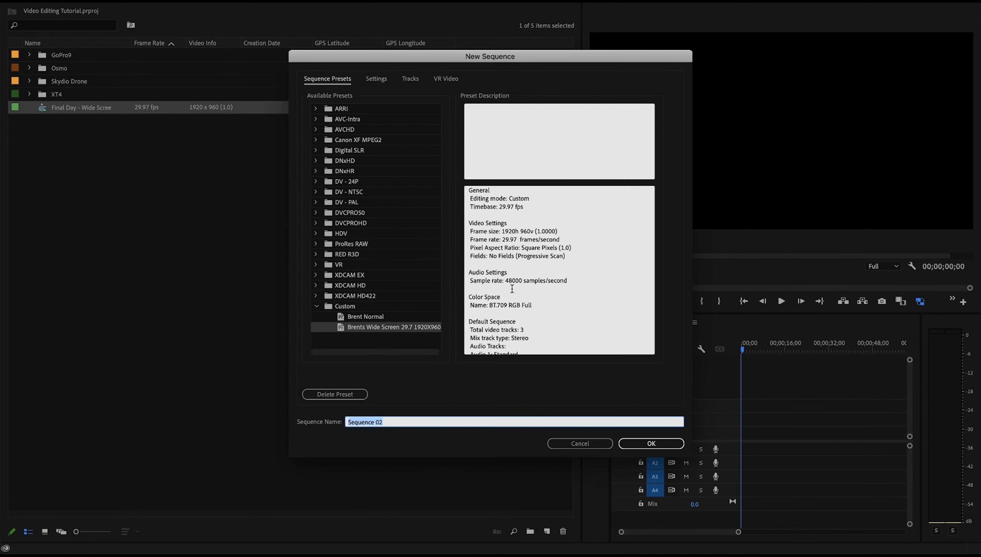
click(363, 316)
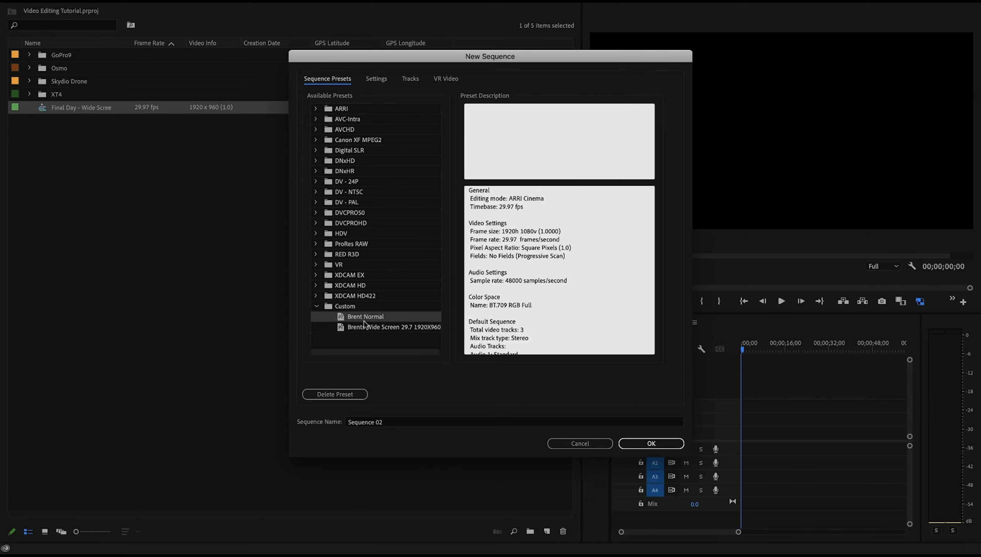
triple_click(428, 425)
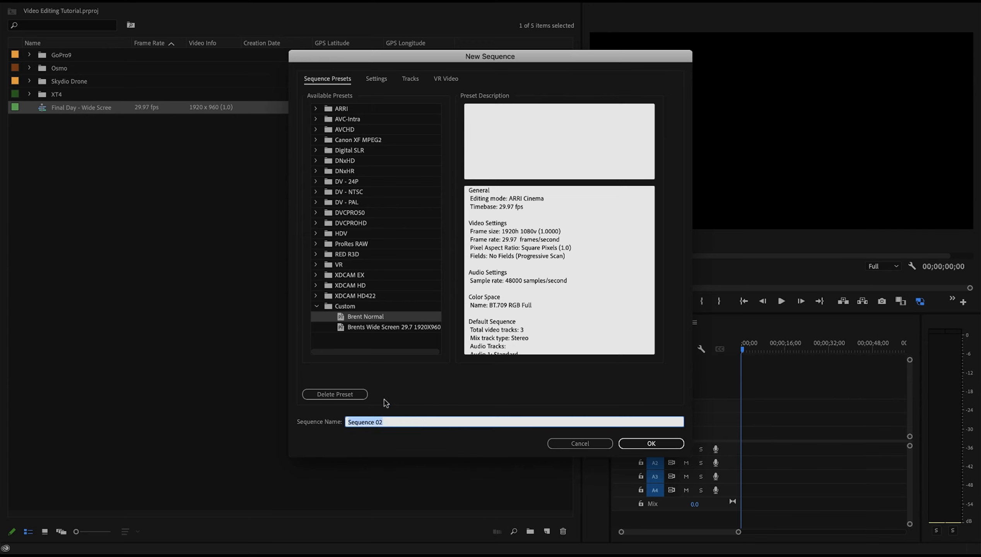
text(Master Edit)
click(653, 445)
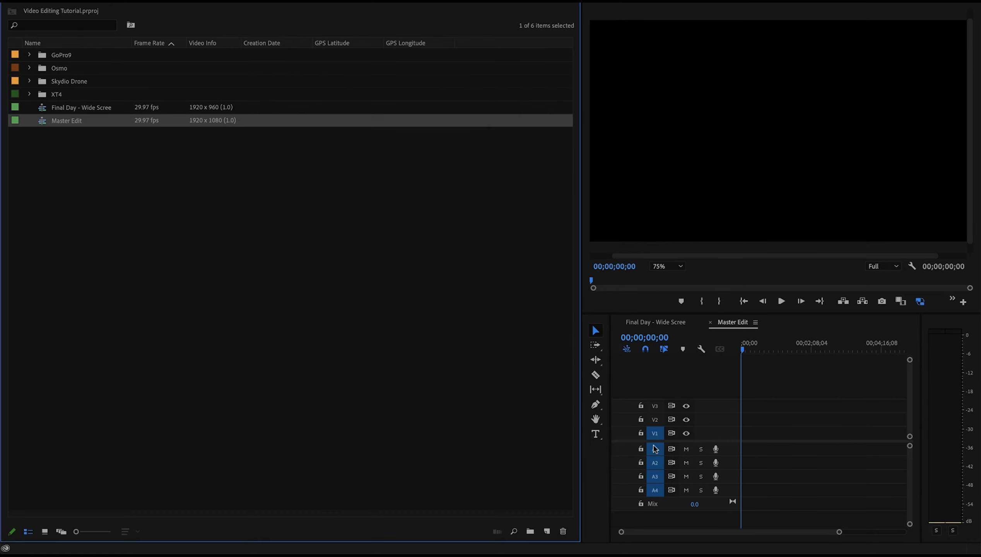
- Create a bin named "Sequences", move both the Final Day and Master Edit sequences into it, and collapse the bin
click(45, 111)
click(46, 119)
click(530, 532)
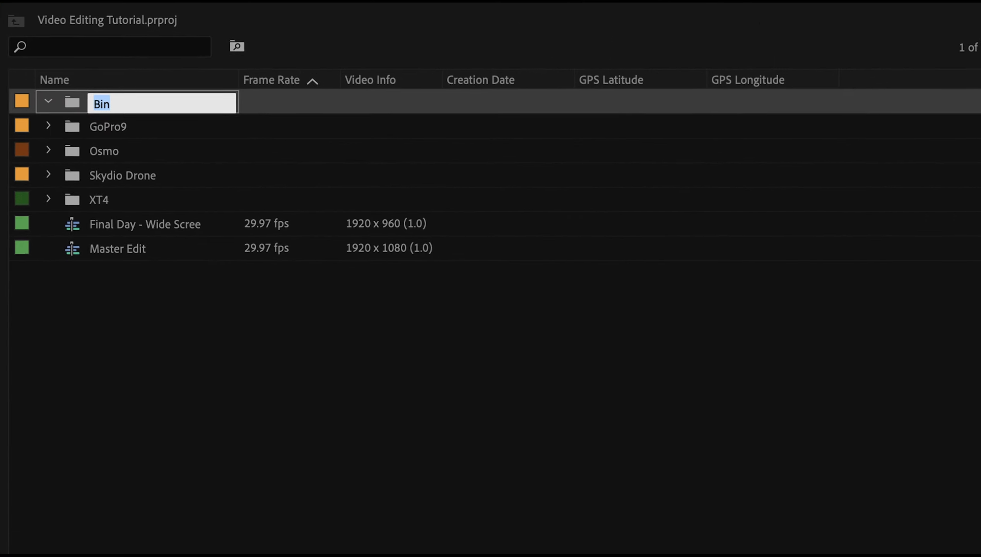
text(Sequences)
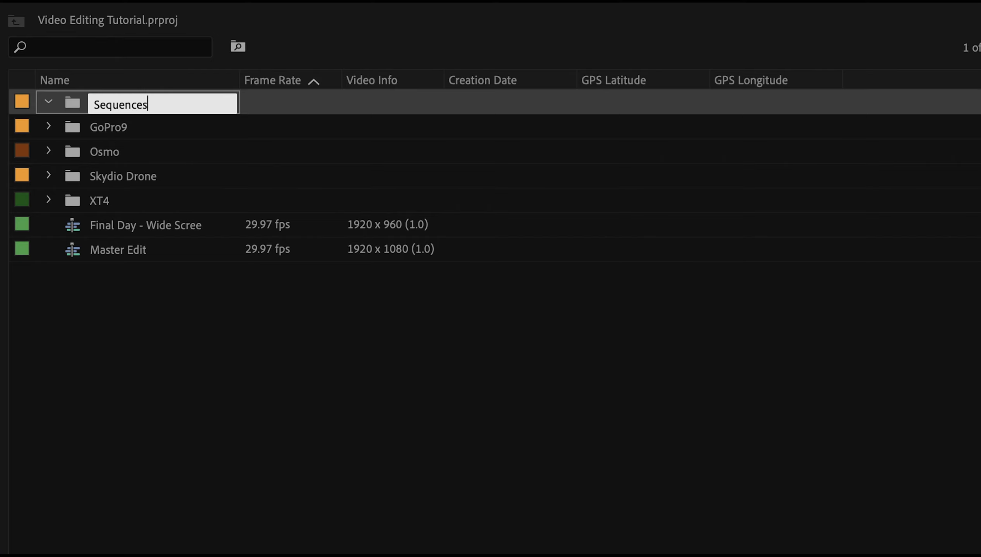
key(Return)
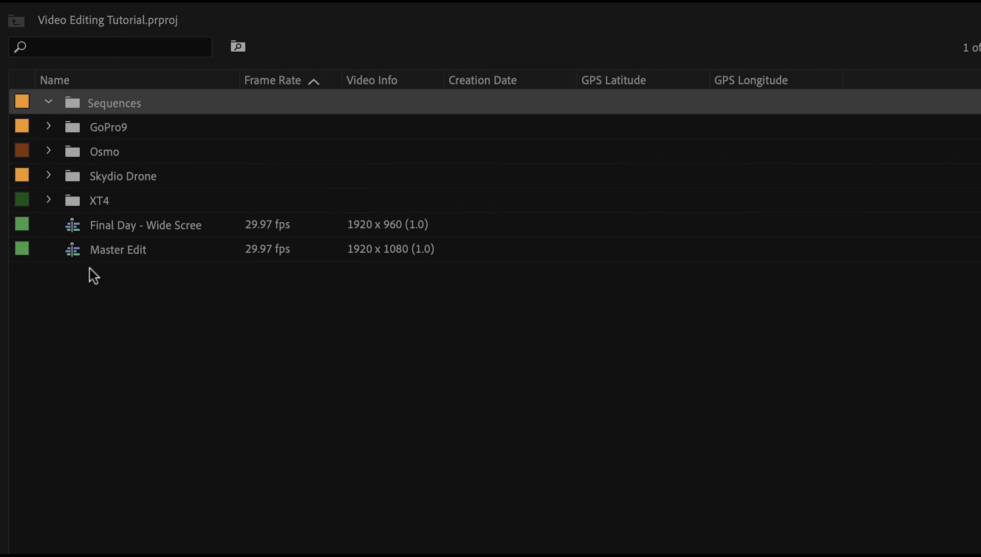
drag(75, 228, 108, 109)
drag(79, 238, 124, 111)
click(49, 103)
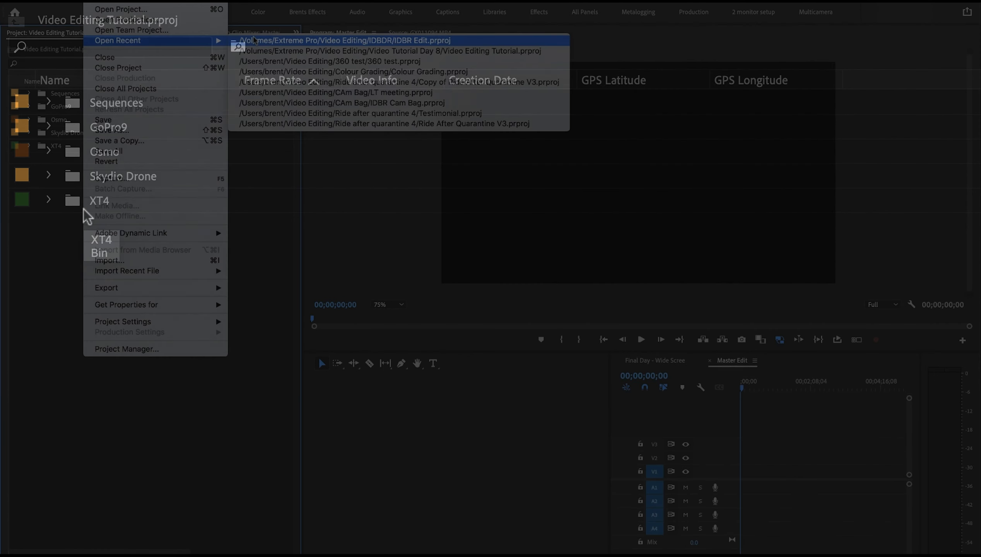
- Open the recent IDBR Edit project to examine its bin organisation, then close it and return to the Video Editing Tutorial project
click(255, 39)
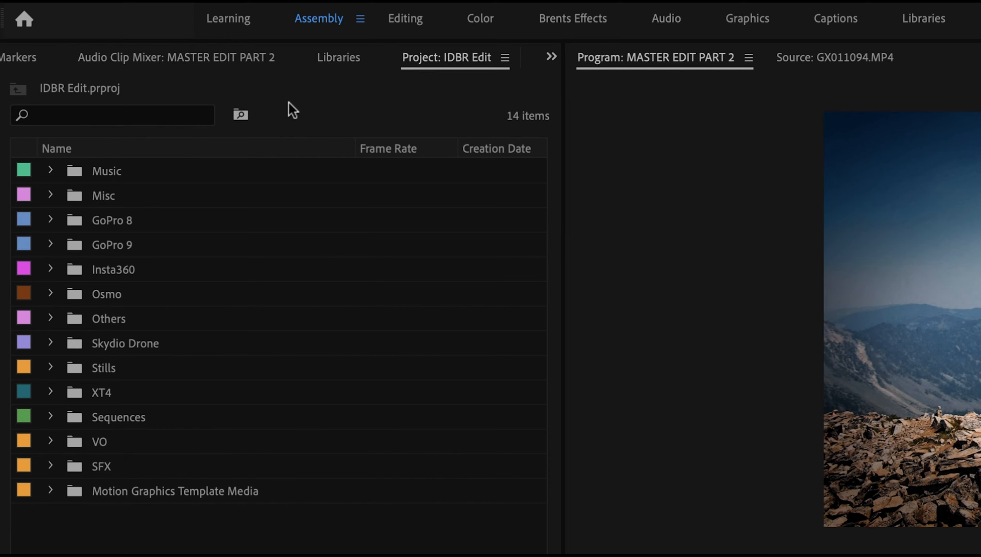
click(505, 57)
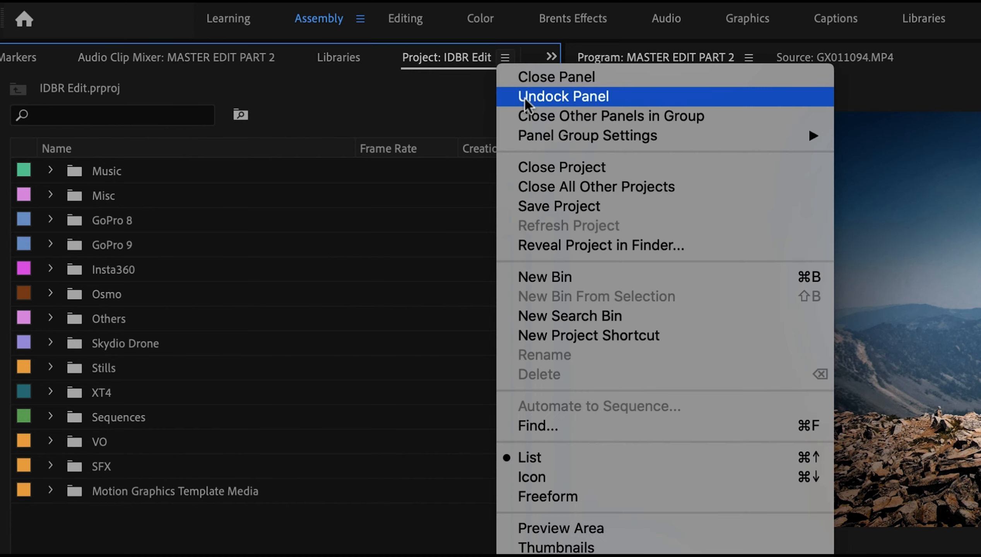
click(542, 166)
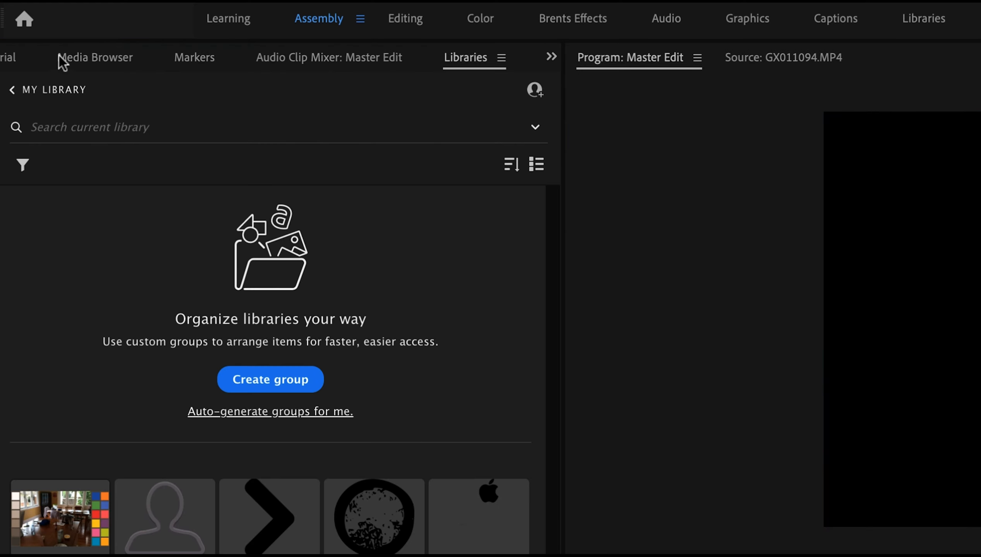
click(12, 59)
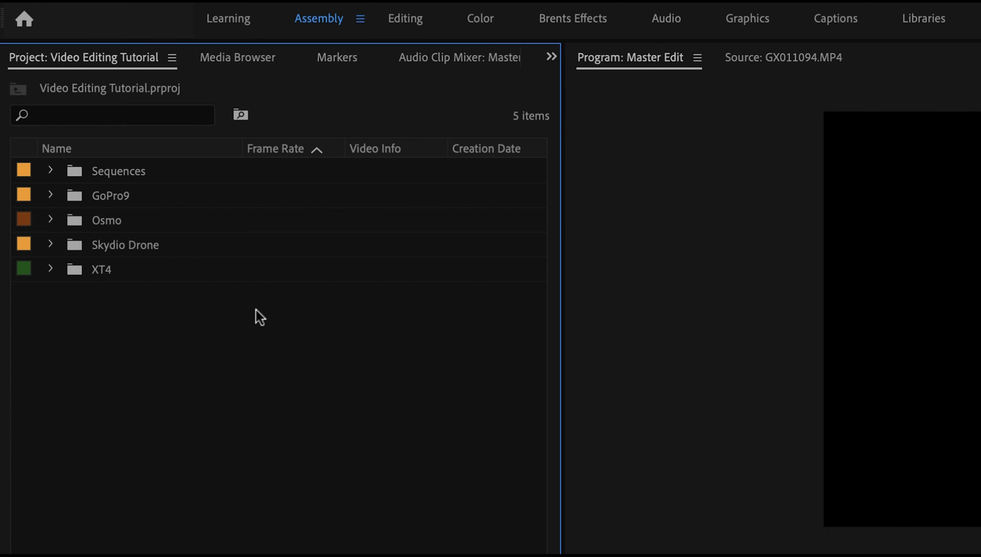
- Expand the Sequences bin and widen the timeline area, leaving the Final Day sequence active after switching between the two sequences
click(50, 170)
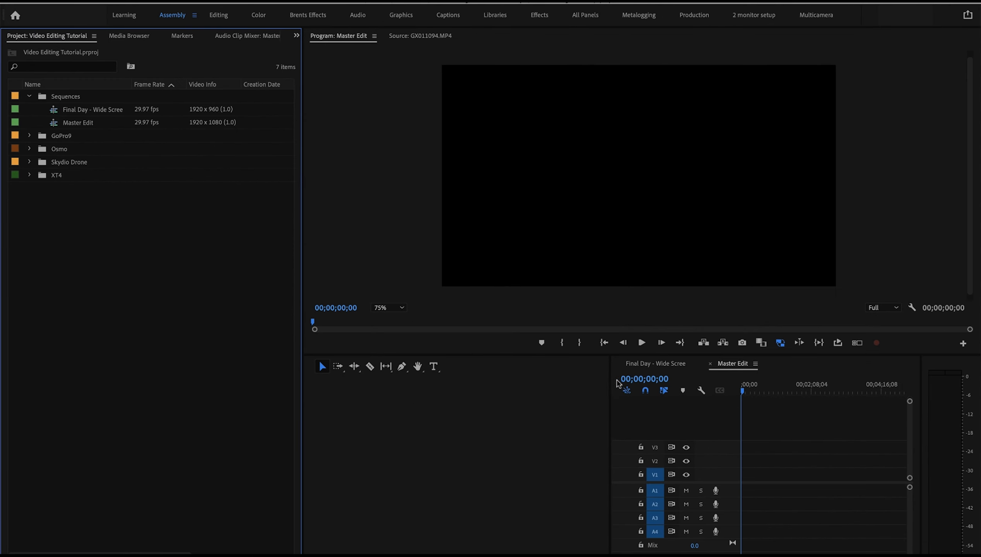
drag(610, 383, 332, 383)
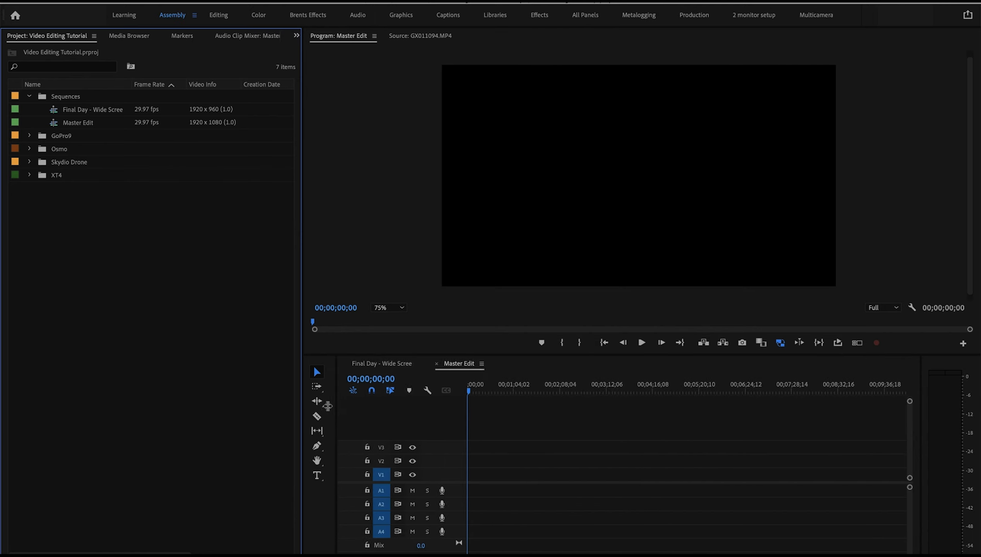
click(393, 363)
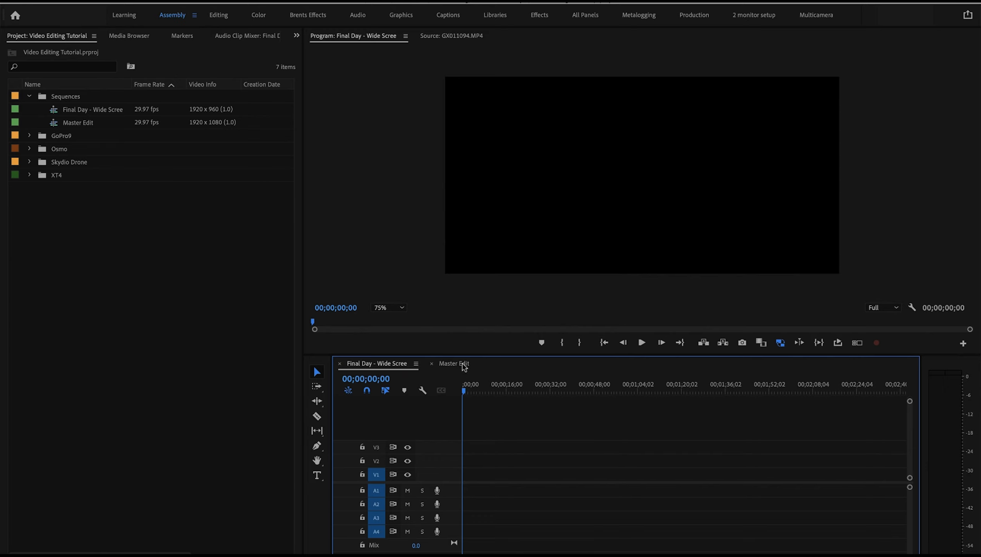
click(464, 366)
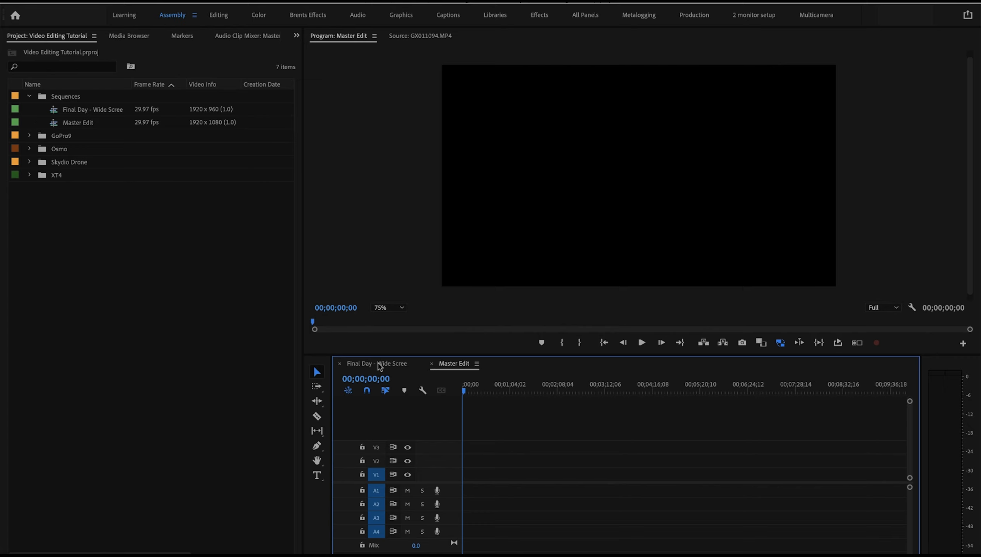
click(372, 365)
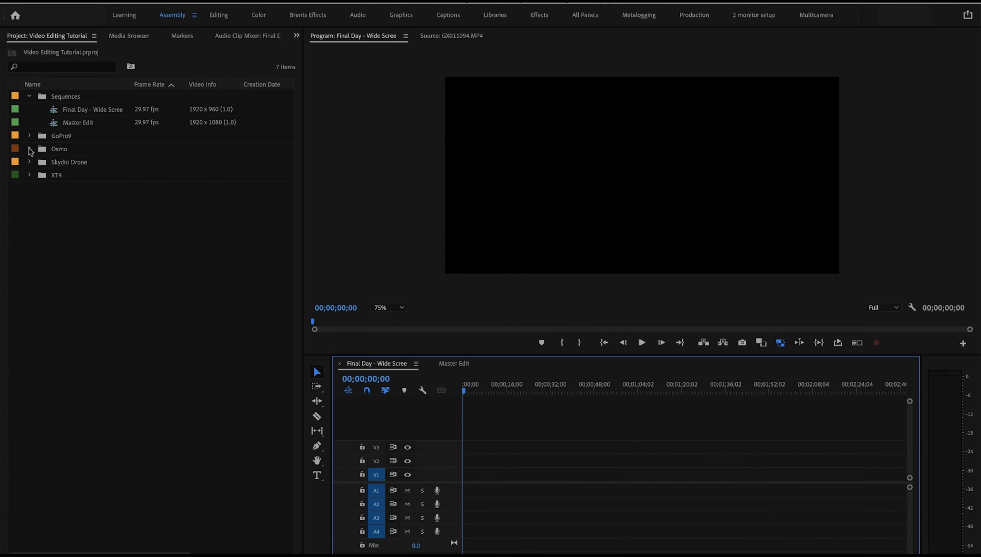
- Open S1000259.MP4 from the Skydio Drone bin and mark its in point at 00:06:26:05 and out point at 00:06:46:05
click(29, 162)
click(61, 190)
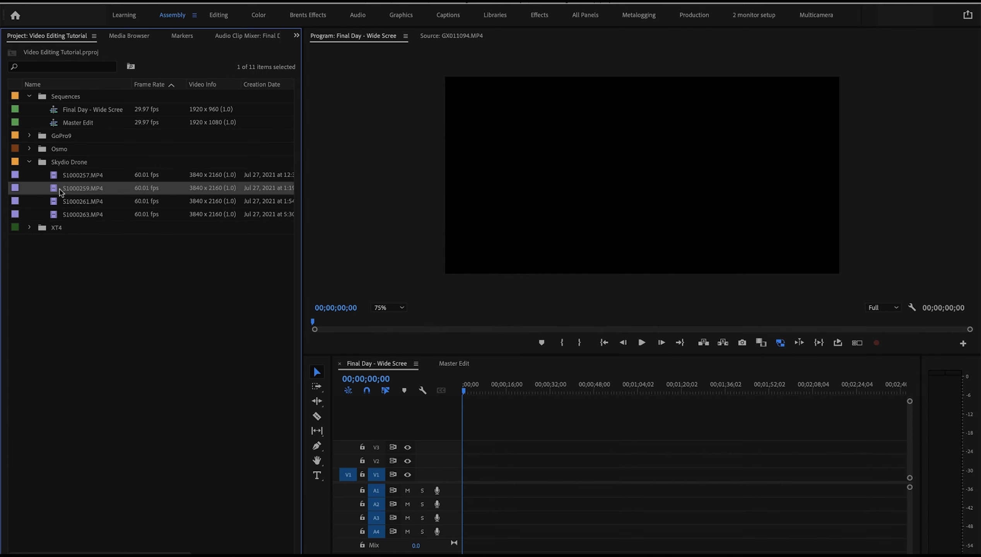
double_click(60, 191)
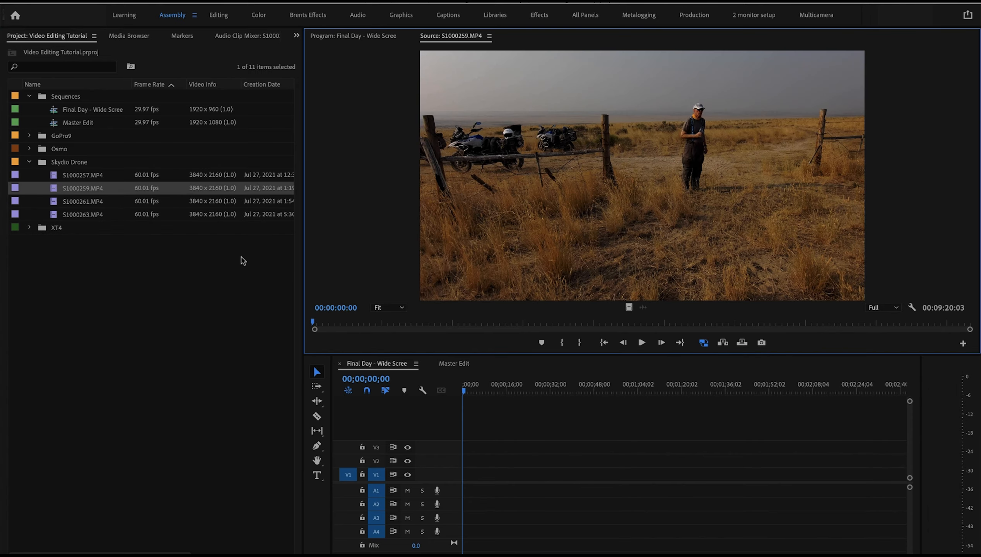
drag(404, 320, 769, 311)
key(i)
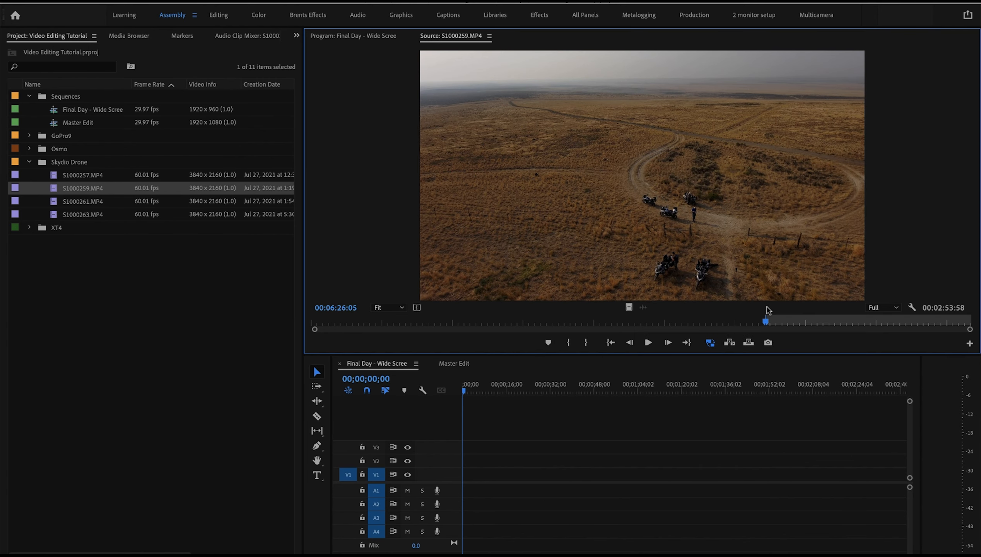
drag(769, 319, 789, 319)
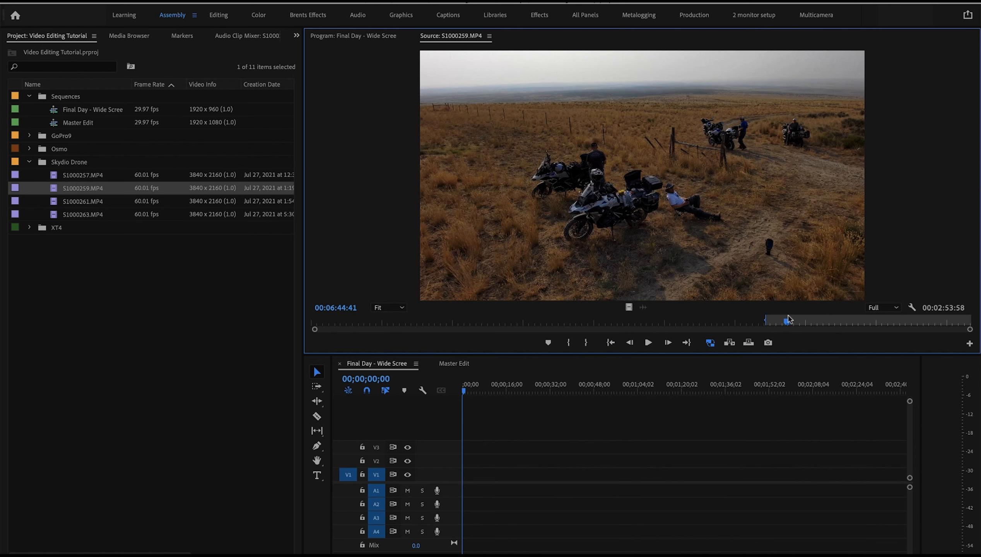
key(o)
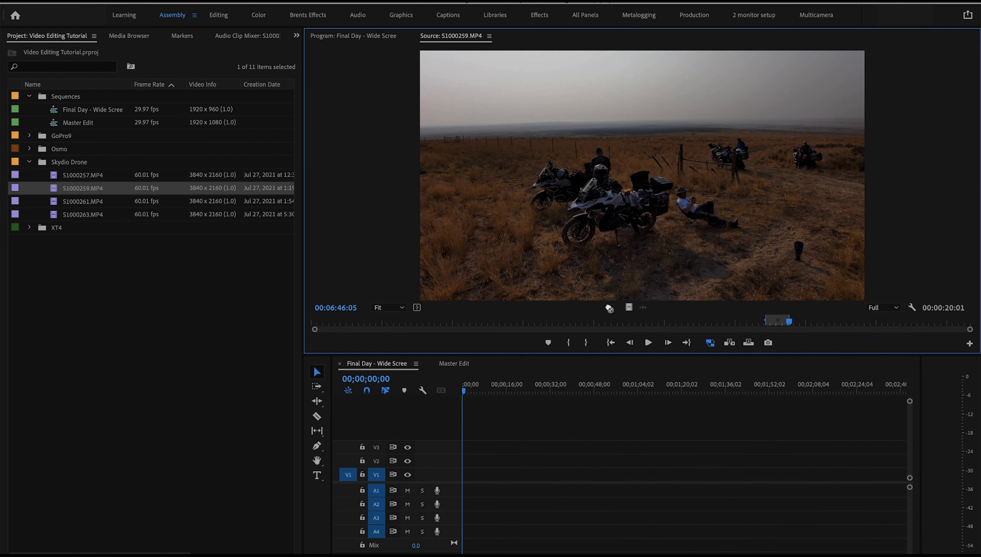
- Place the marked S1000259.MP4 section at the start of V1 in the Final Day sequence, keeping the existing sequence settings, and play it back
drag(571, 386, 467, 484)
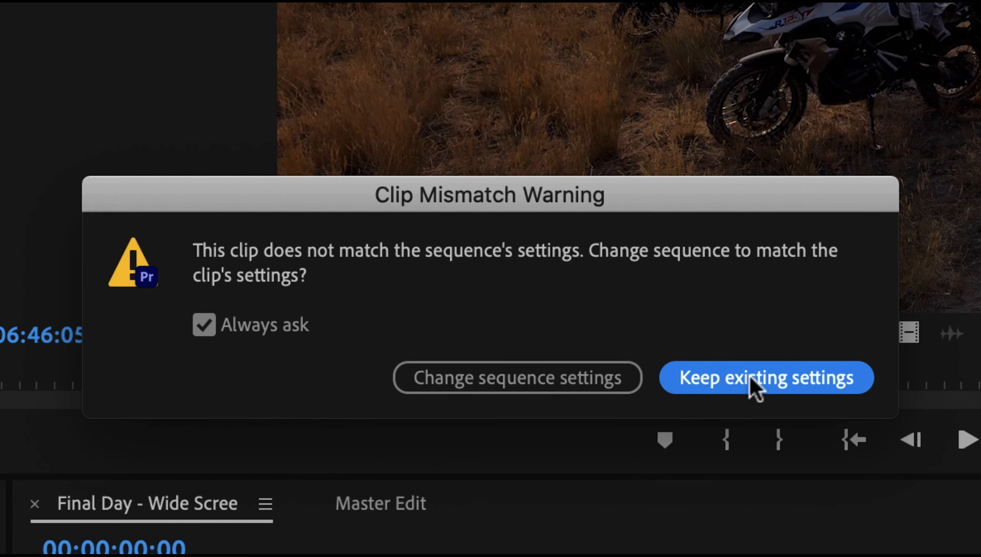
click(758, 385)
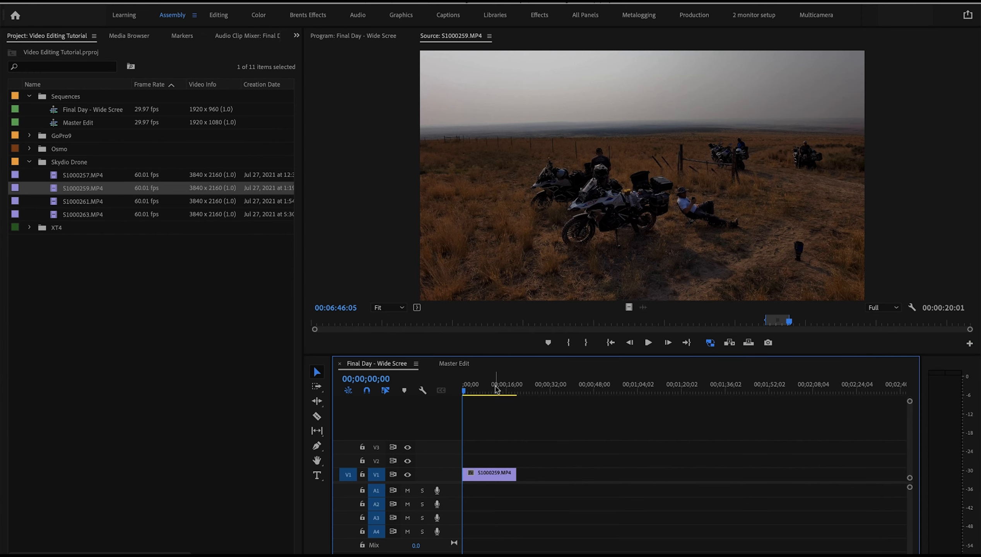
click(495, 389)
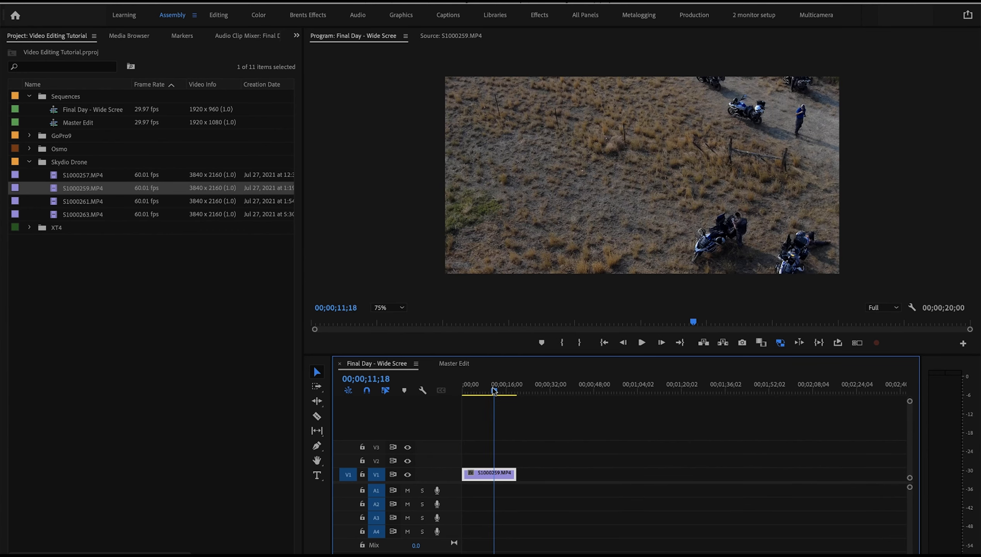
click(465, 390)
key(space)
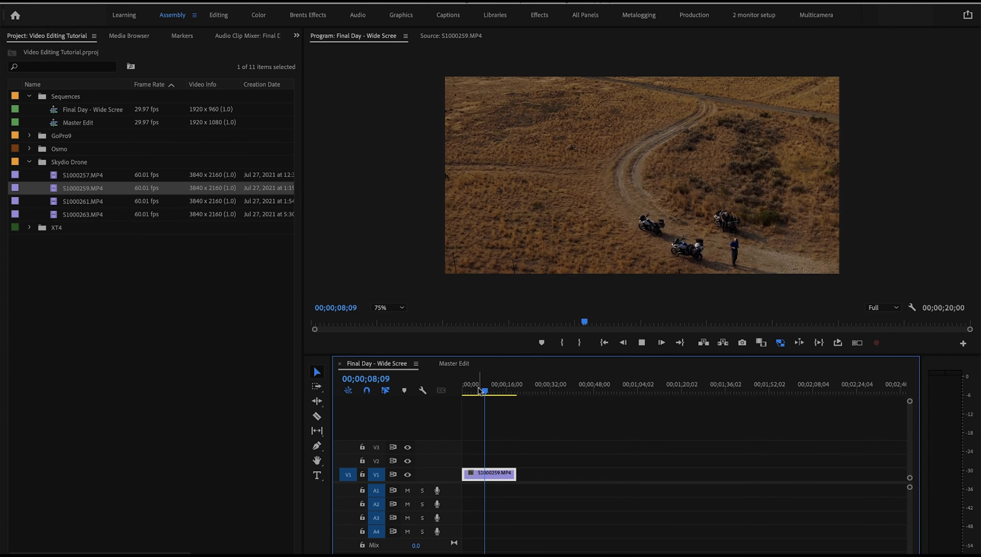
key(space)
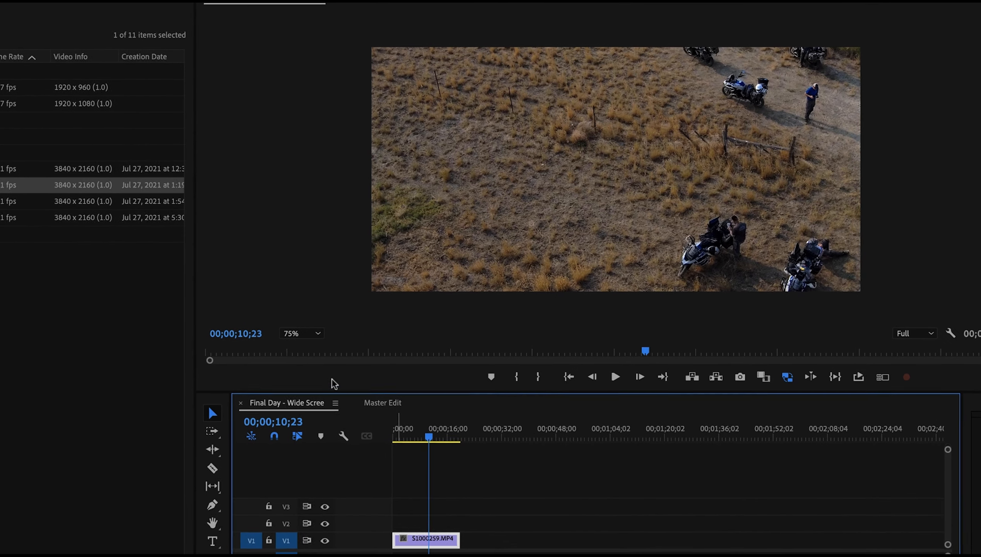
- Set the program monitor zoom to 25% and scale the S1000259.MP4 clip down until its width fits the sequence frame
click(306, 334)
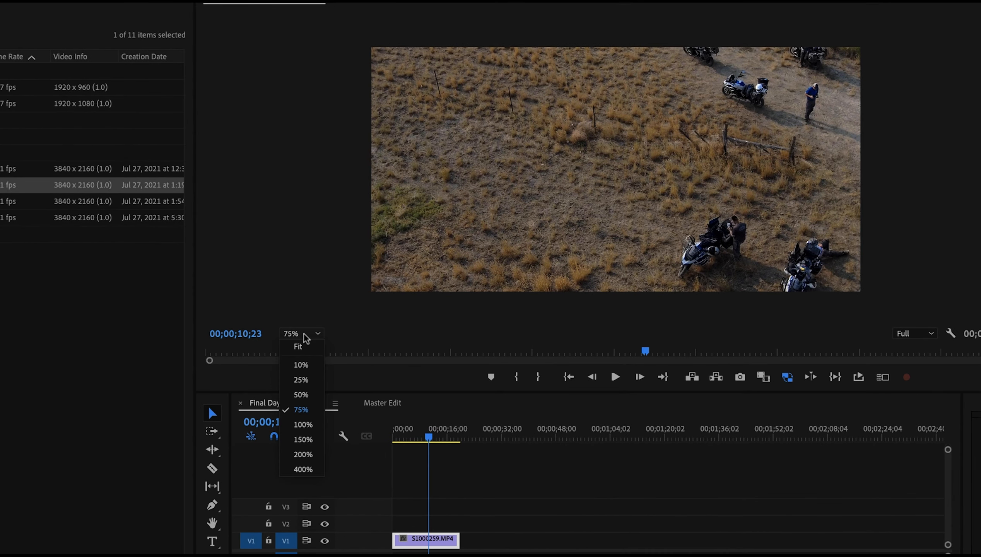
click(305, 379)
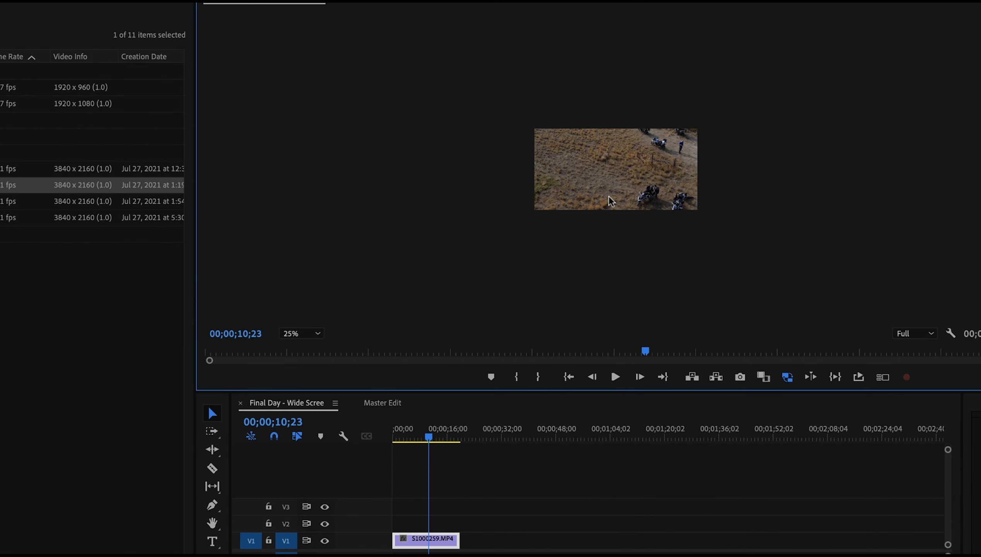
click(619, 180)
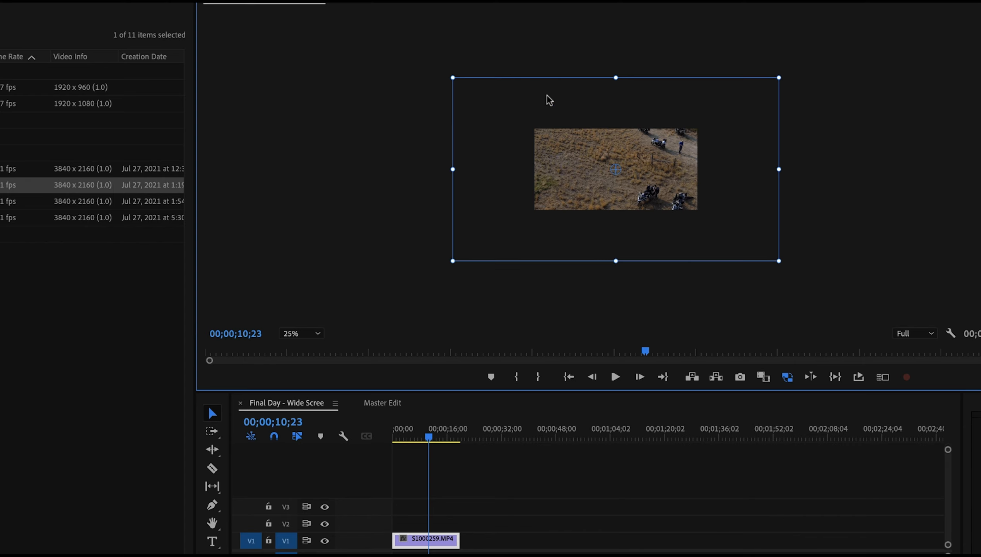
drag(450, 264, 561, 217)
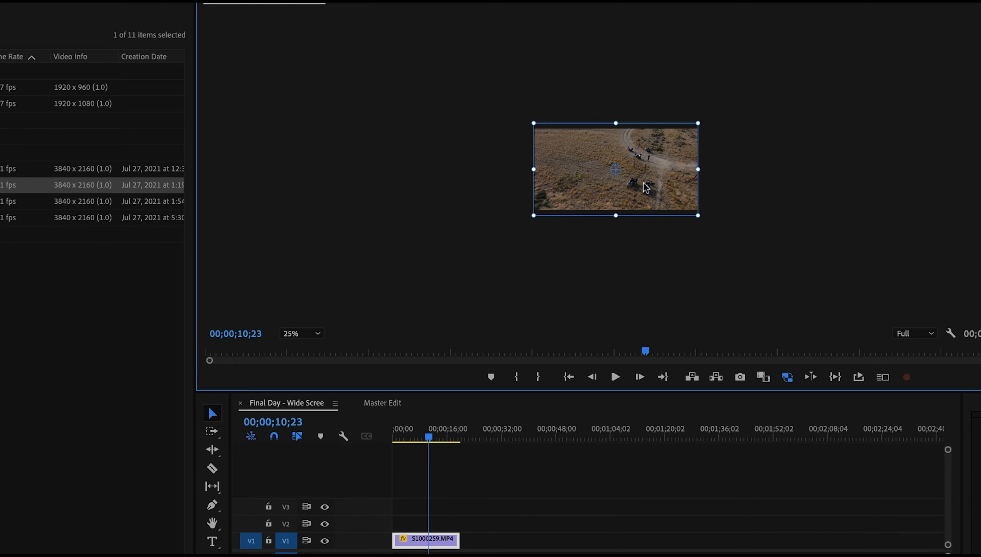
- Adjust the vertical position of S1000259.MP4 within the wide-screen frame, setting the program monitor zoom to 75% for the final adjustment
drag(629, 184, 630, 188)
click(301, 334)
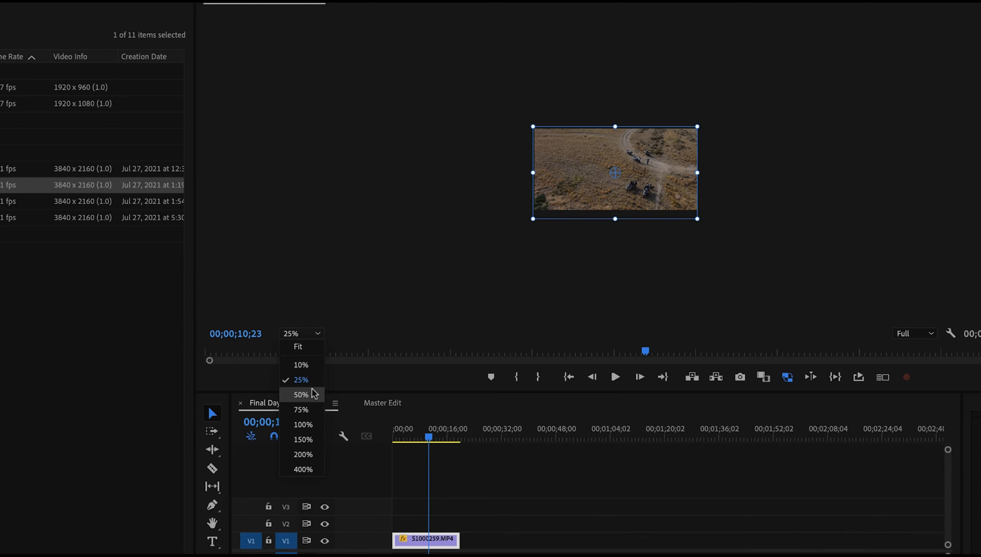
click(307, 409)
drag(593, 221, 595, 208)
- Play back the Final Day sequence from near its start to check the clip's framing
drag(430, 437, 404, 436)
key(space)
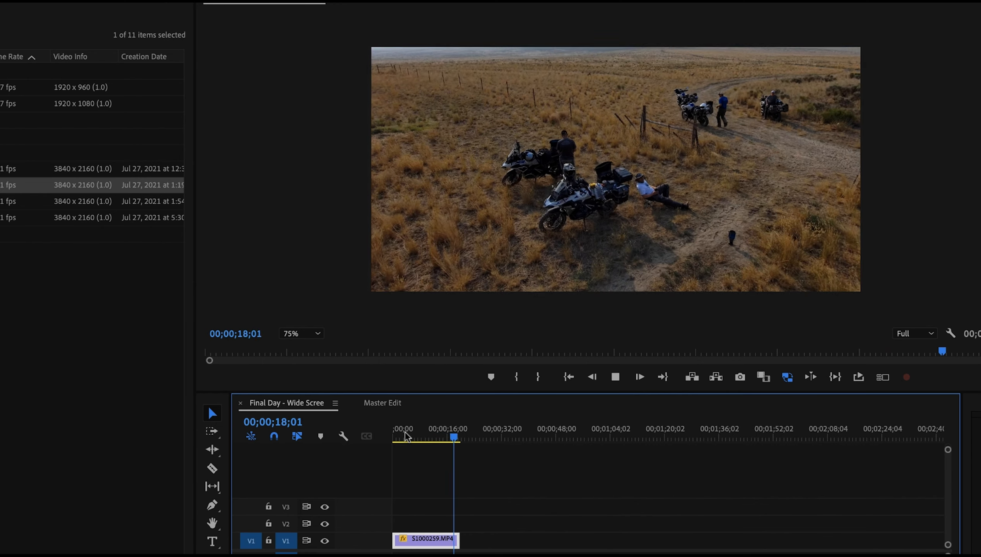
key(space)
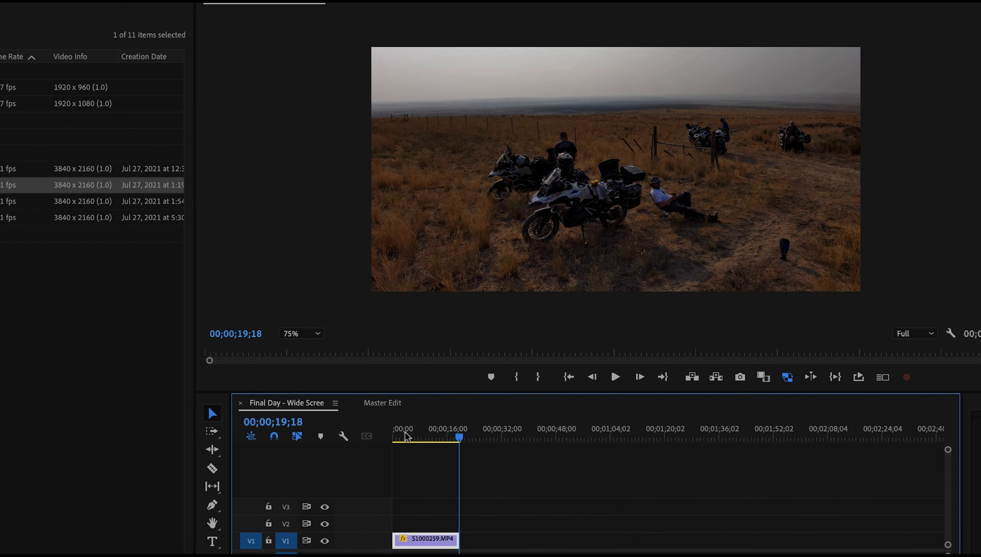
- Place the marked S1000259.MP4 section at the start of V1 in the Master Edit sequence, keeping the existing sequence settings
click(382, 403)
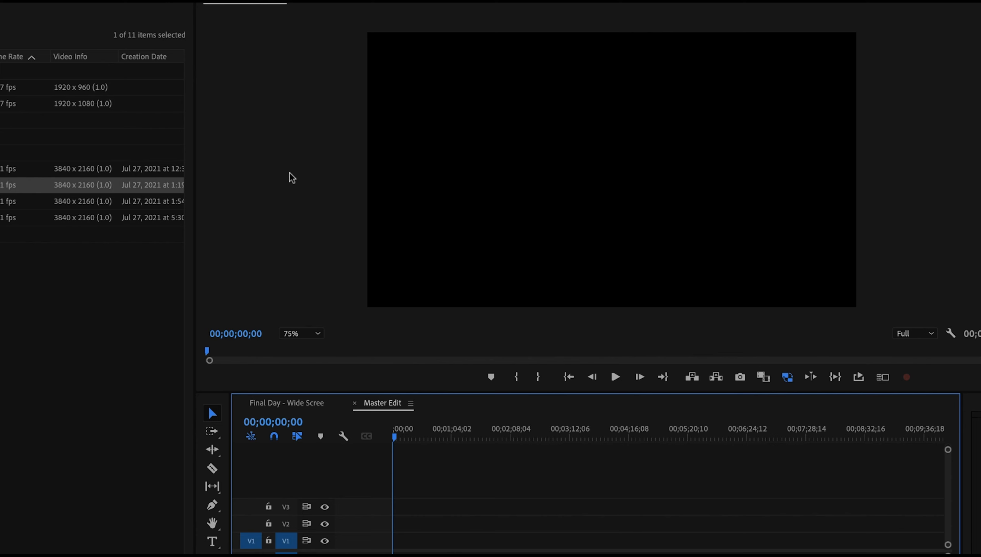
click(345, 5)
drag(478, 150, 393, 542)
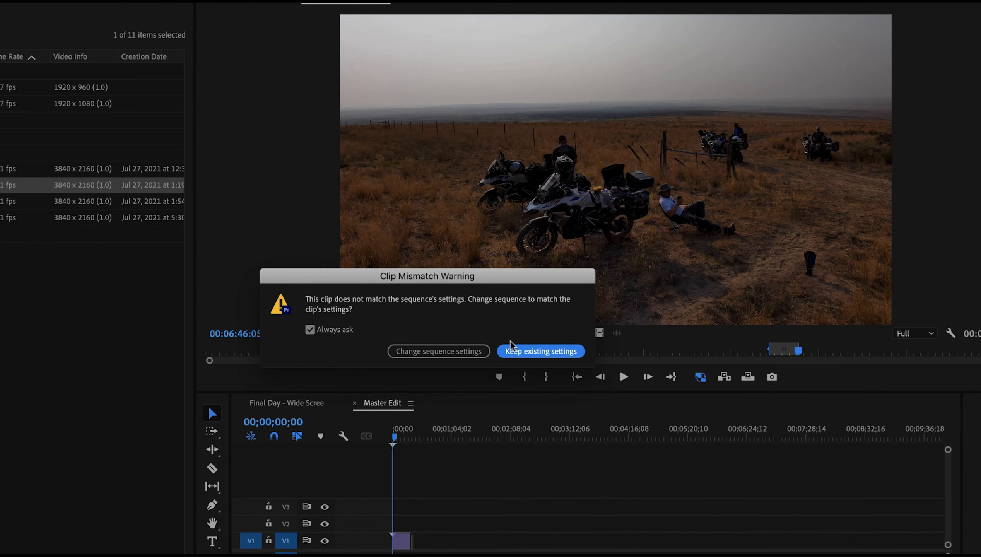
click(535, 351)
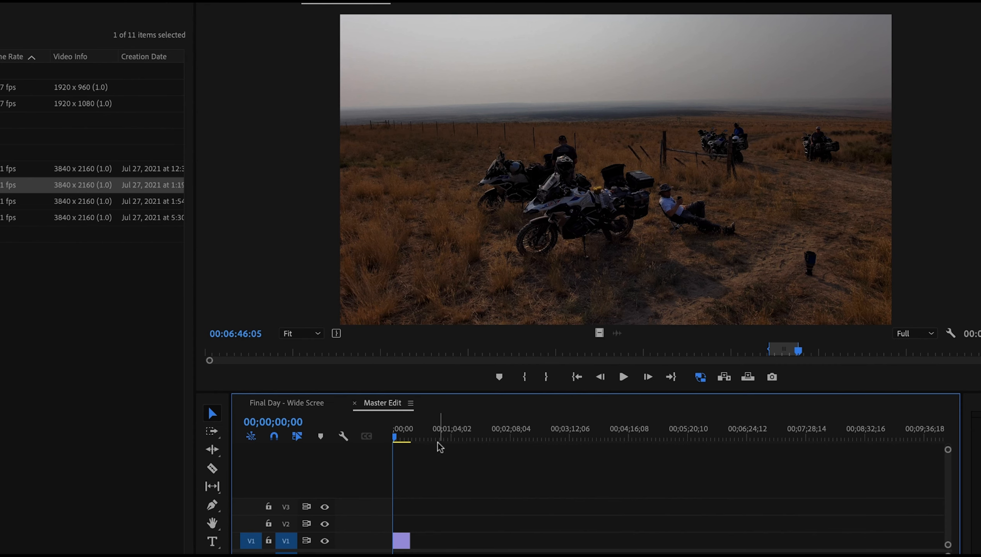
- Set the source monitor zoom to 25% and select the S1000259.MP4 clip on V1 of Master Edit
click(299, 335)
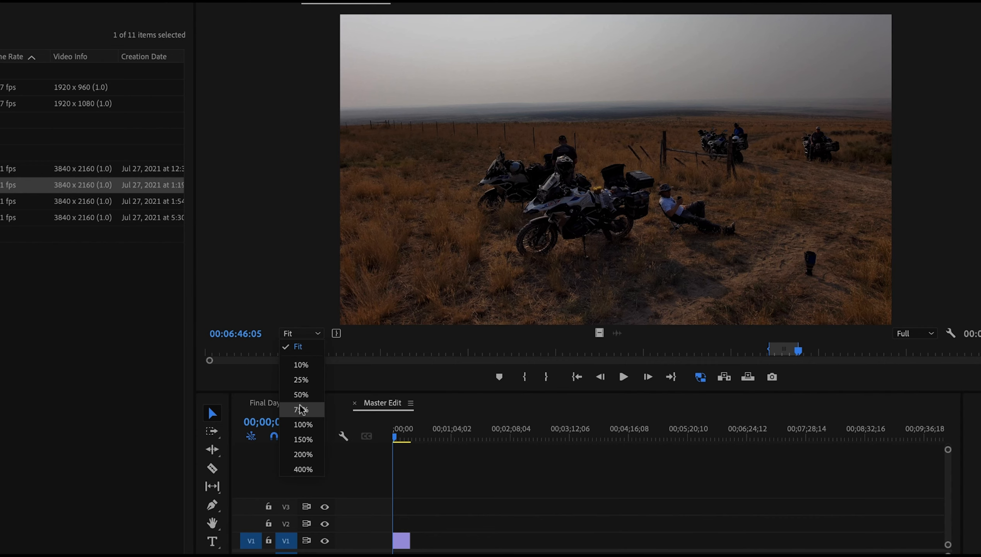
click(302, 380)
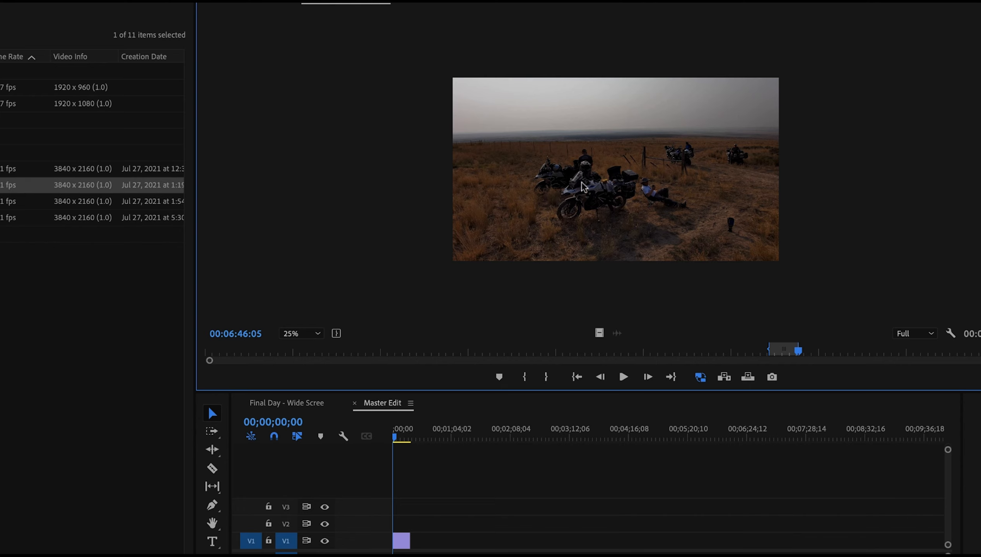
click(402, 539)
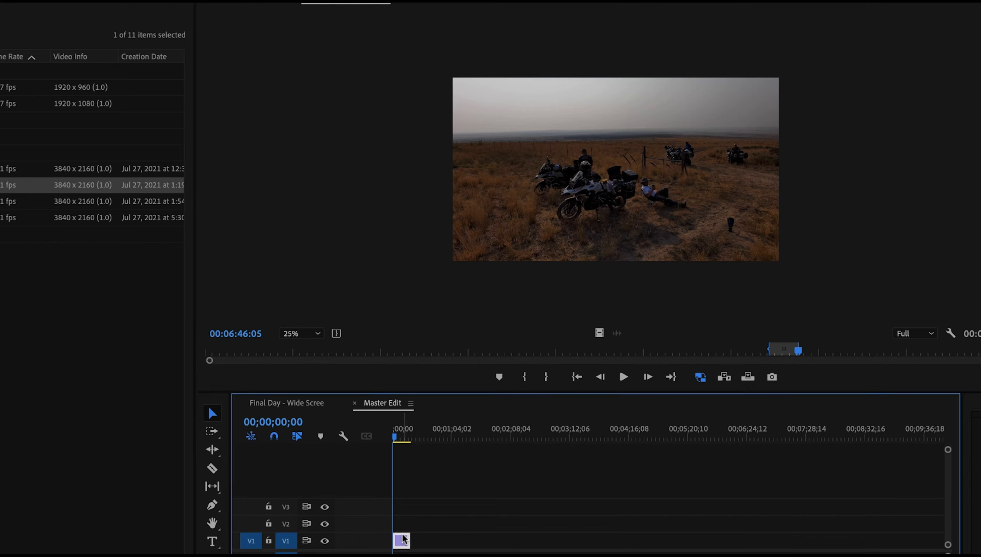
click(540, 247)
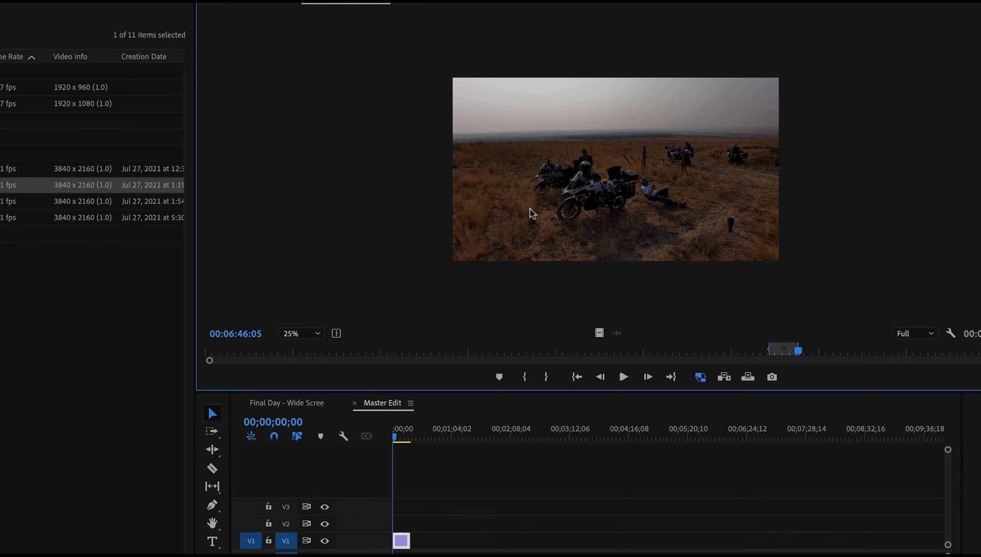
- Scale the clip down to fit the Master Edit frame with the program monitor at 25% zoom, then return the zoom to 75%
click(399, 437)
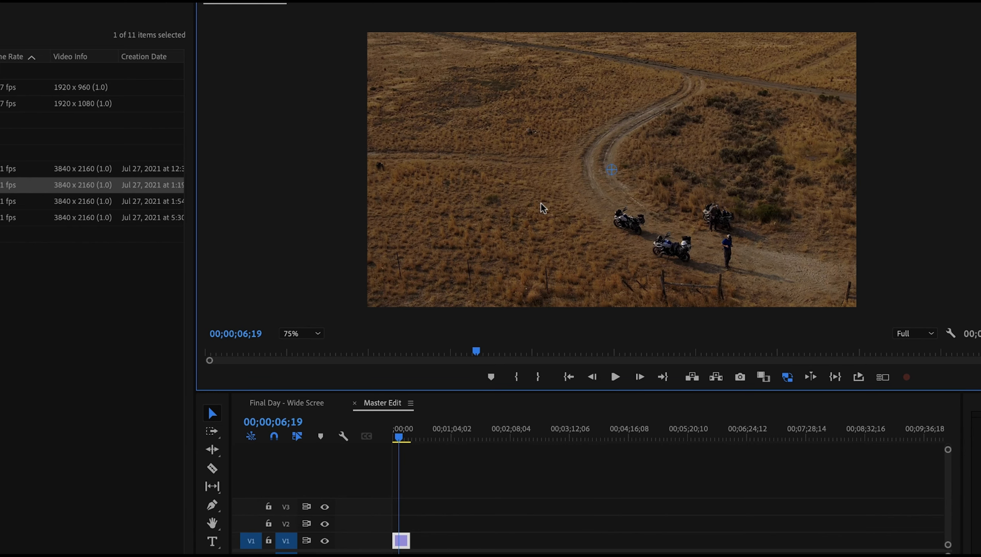
click(297, 334)
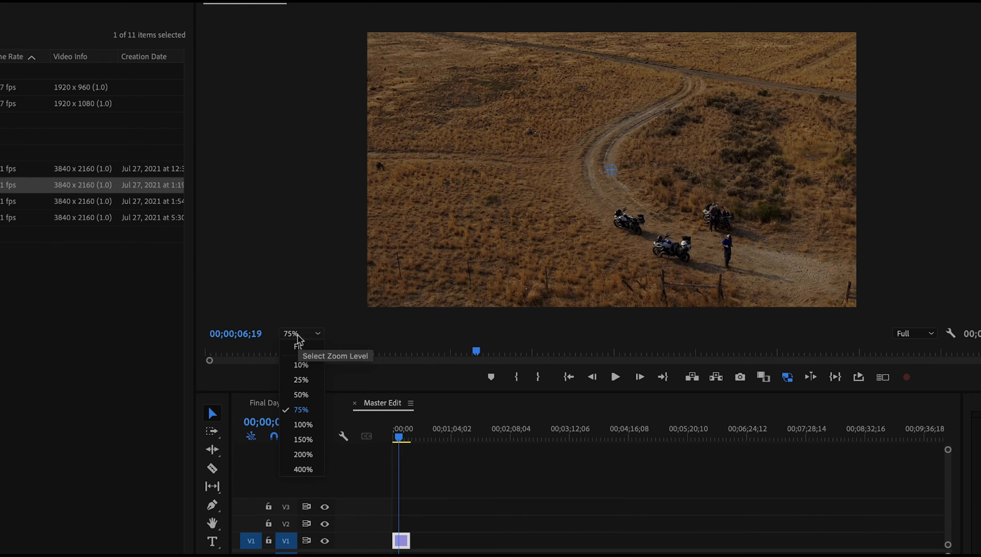
click(301, 379)
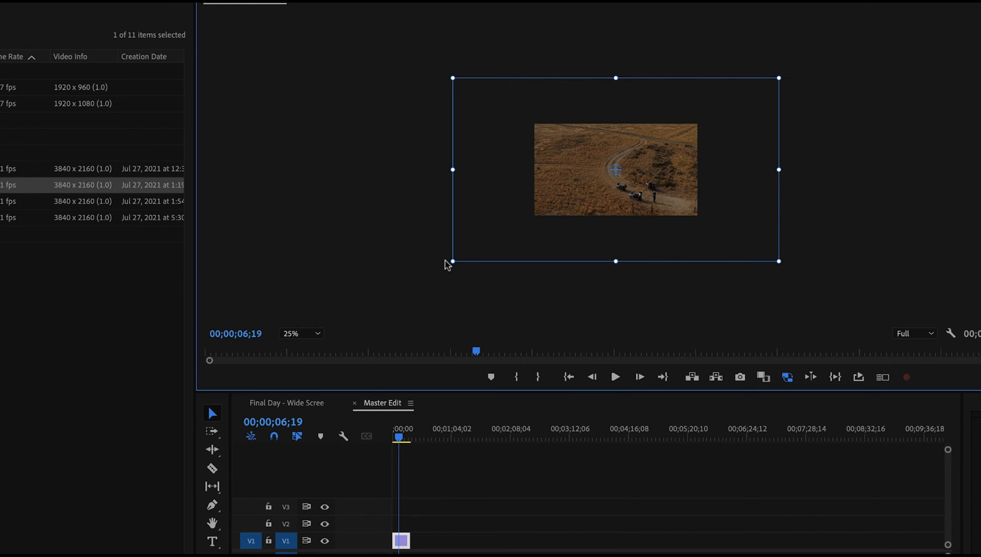
drag(452, 261, 512, 227)
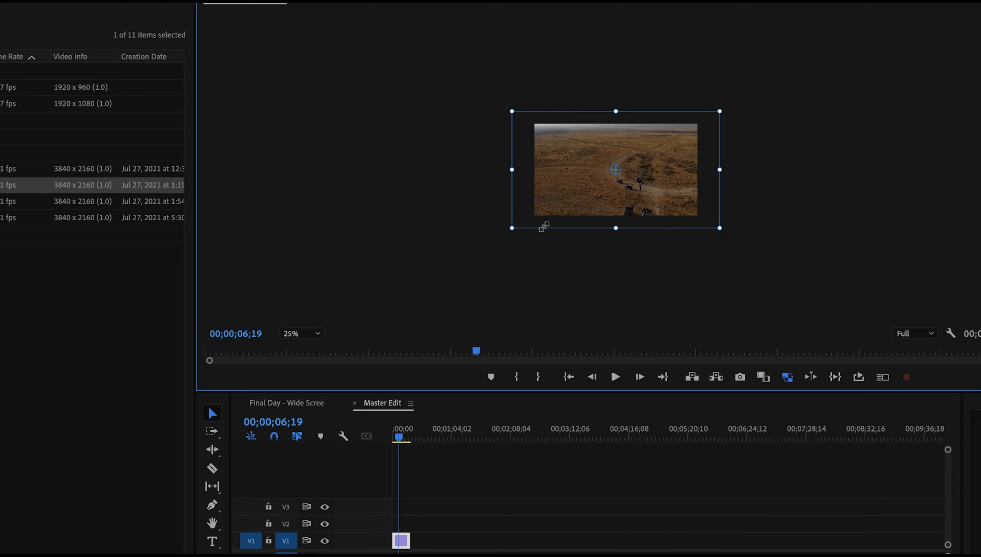
drag(510, 110, 533, 123)
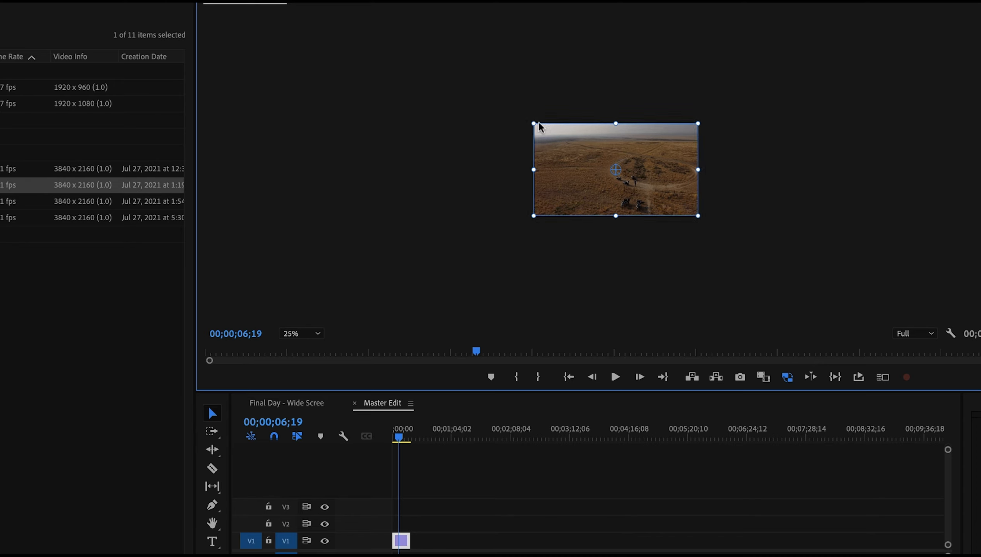
click(303, 335)
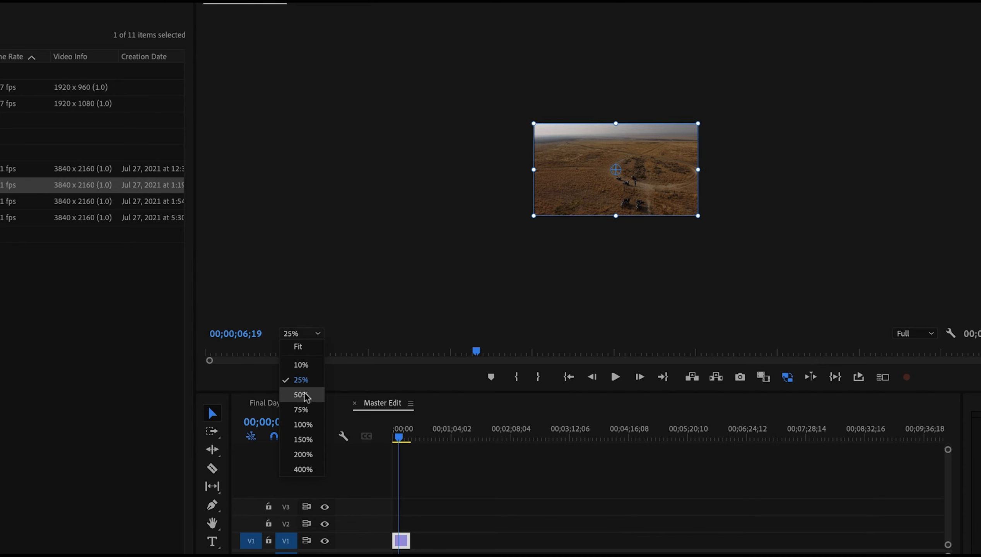
click(305, 405)
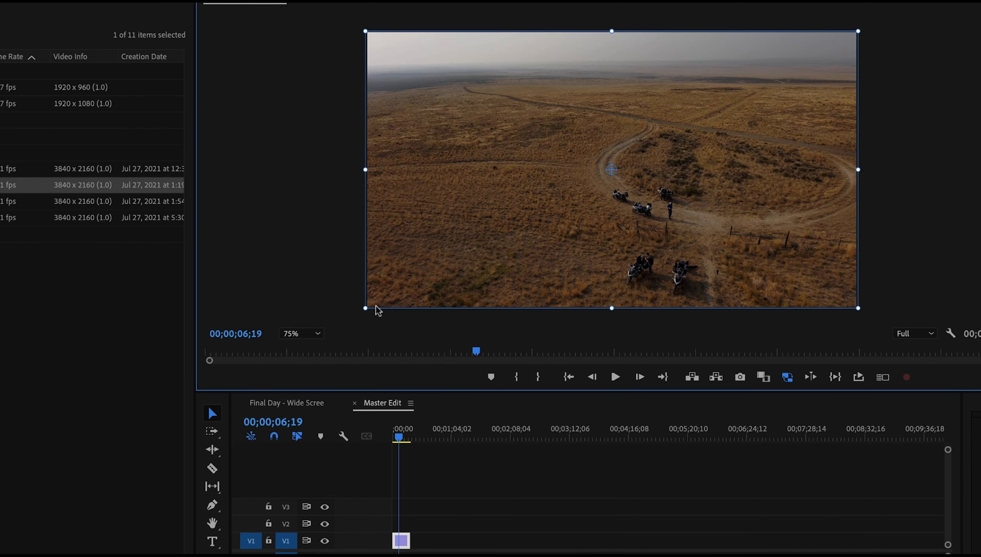
mouse_move(365, 308)
mouse_down()
mouse_move(438, 264)
mouse_move(374, 307)
mouse_up()
- Activate the Final Day sequence and shift the S1000259.MP4 picture vertically within the wide-screen frame
click(287, 402)
click(584, 225)
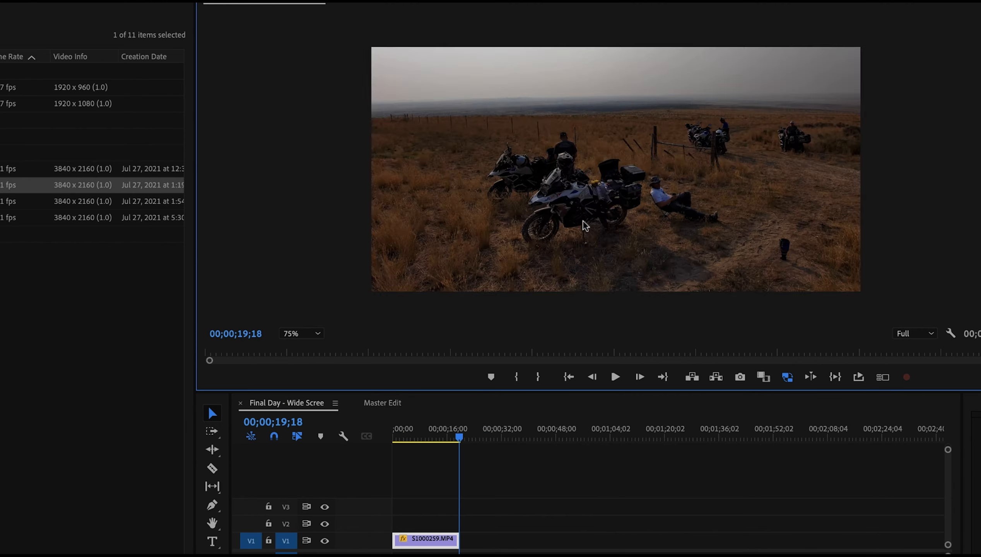
drag(598, 193, 598, 154)
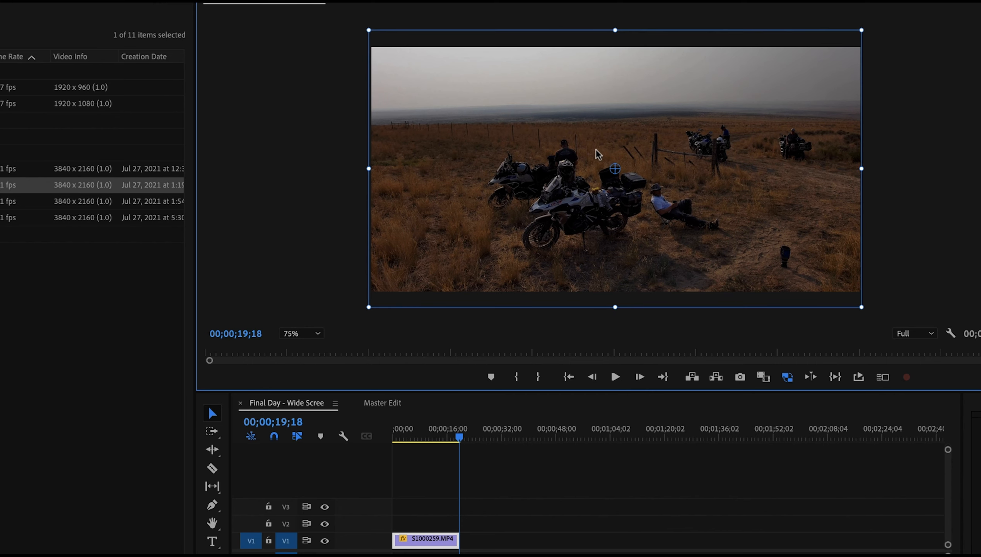
- Compare the frame shapes of the Final Day and Master Edit sequences, leaving Master Edit active
click(386, 403)
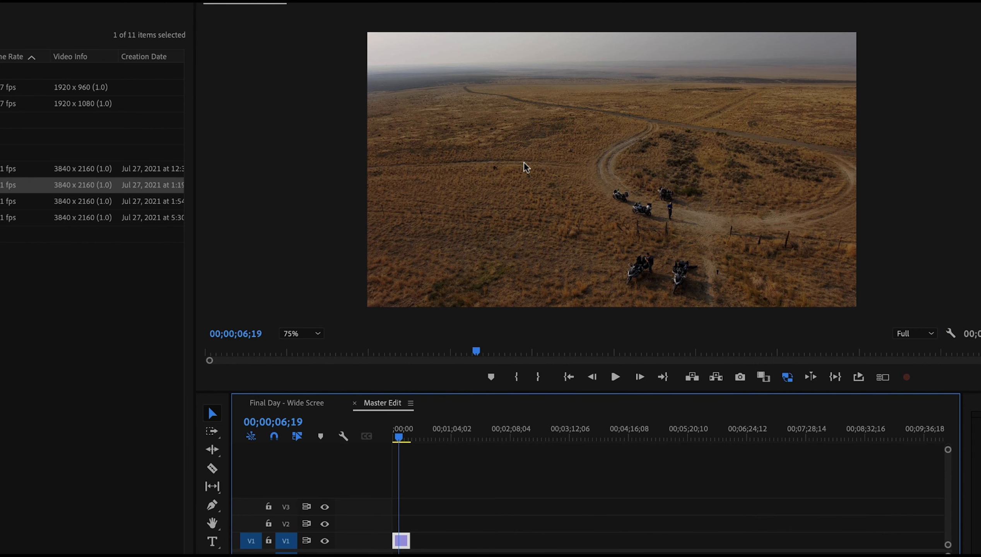
click(280, 403)
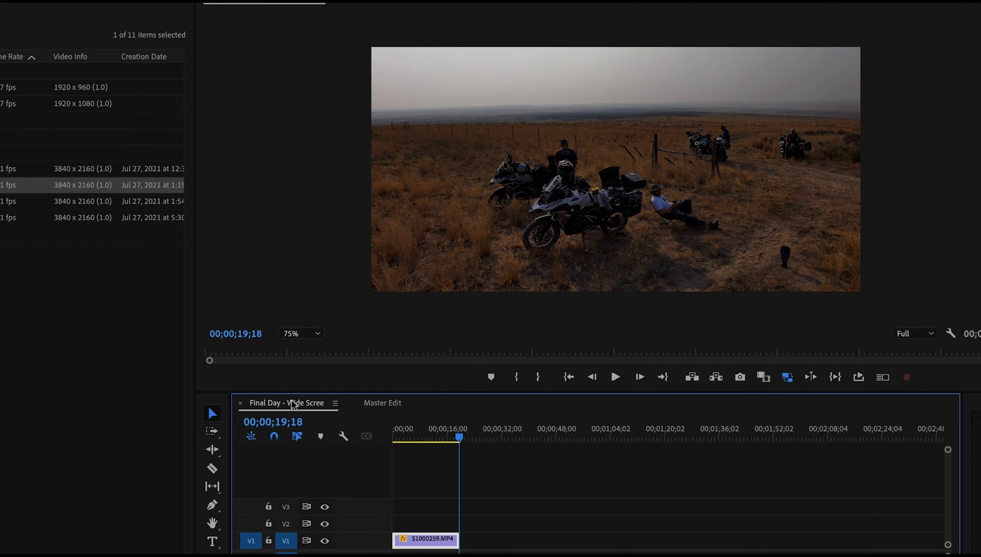
click(379, 404)
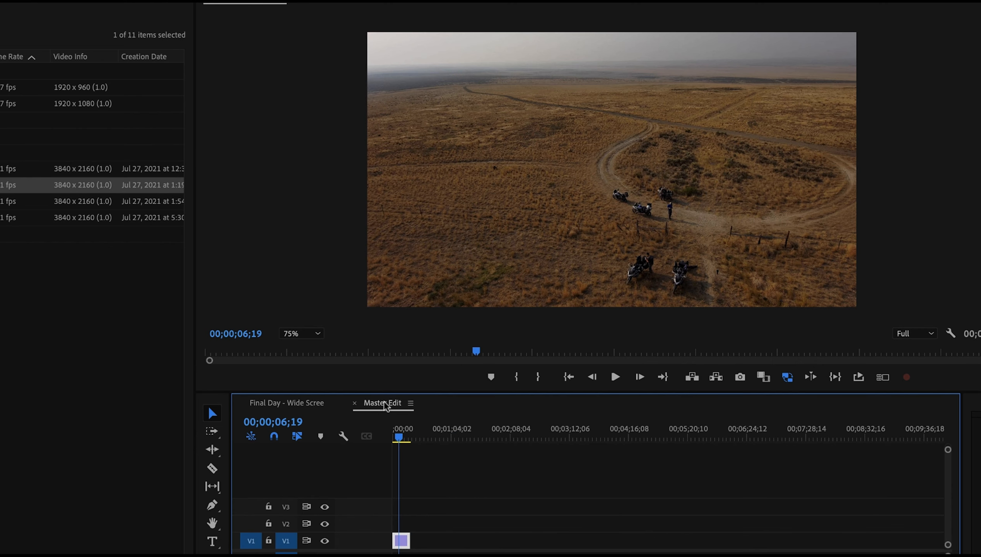
click(315, 405)
click(385, 404)
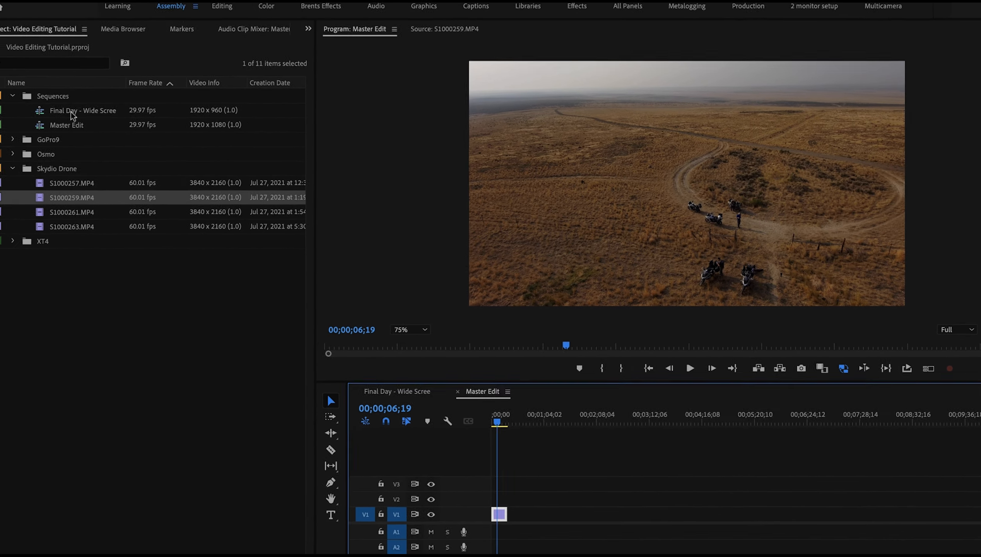
- Nest the Final Day sequence into Master Edit on V1 and A1, directly after the S1000259.MP4 clip
click(63, 112)
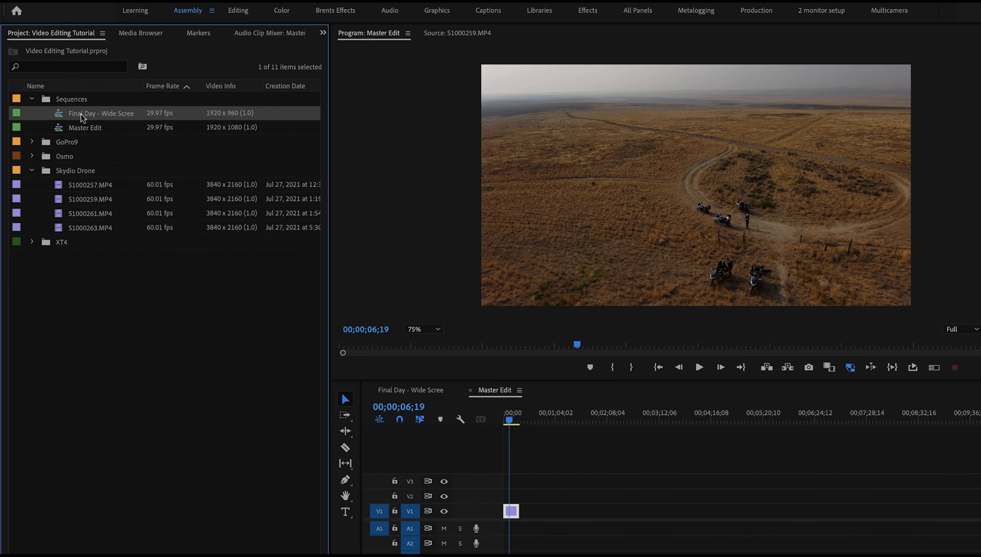
drag(60, 116, 537, 515)
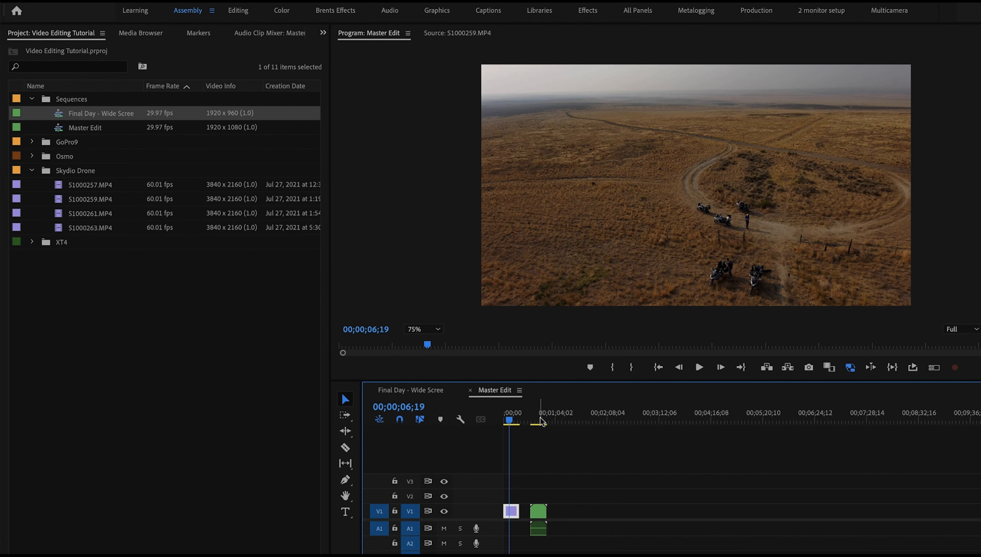
click(537, 510)
drag(541, 514, 530, 515)
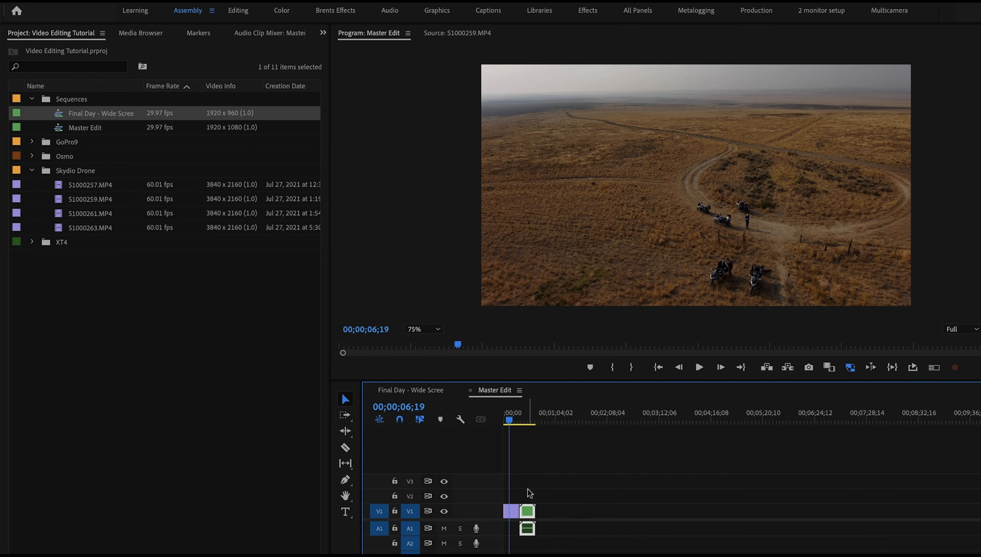
- Play Master Edit across the join and compare the full-frame drone clip with the nested wide-screen sequence
click(516, 420)
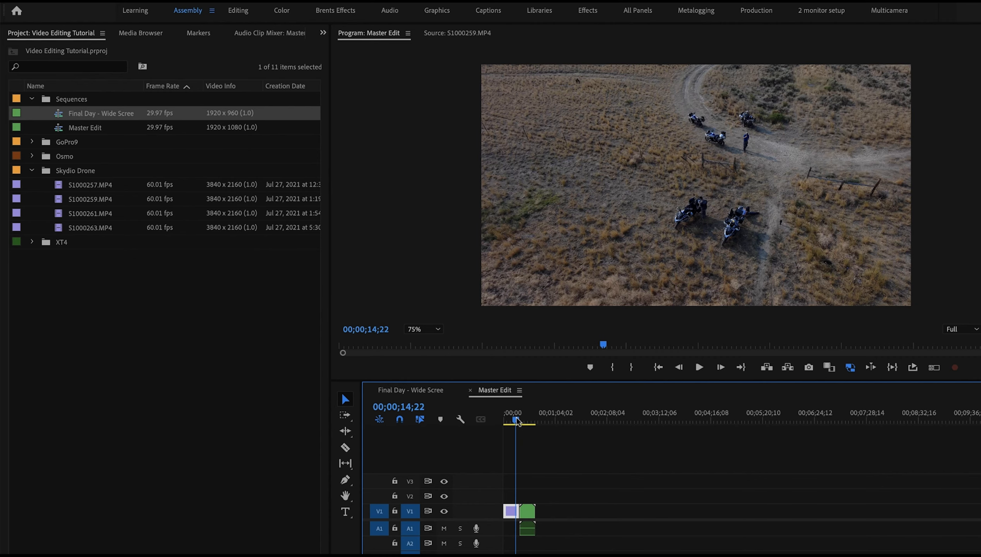
key(space)
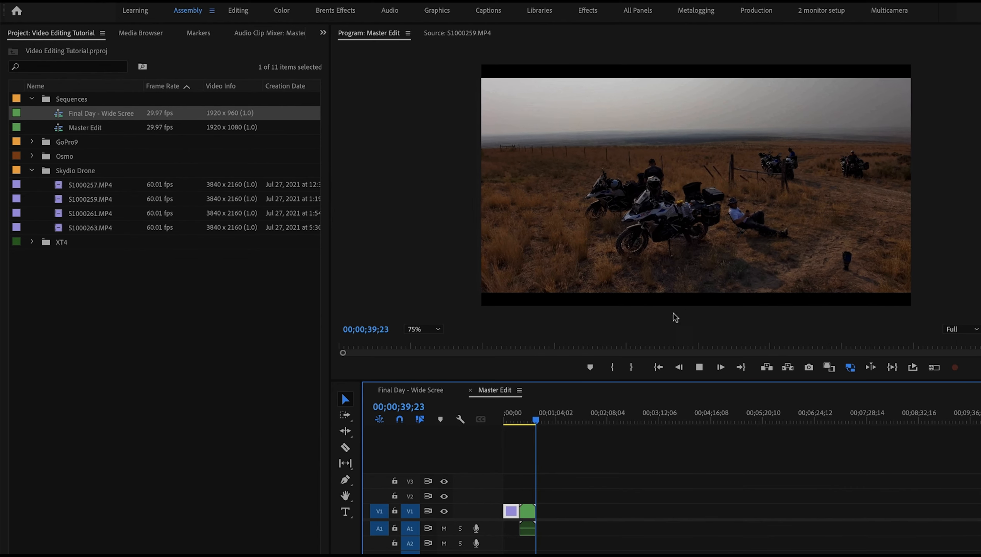
click(512, 420)
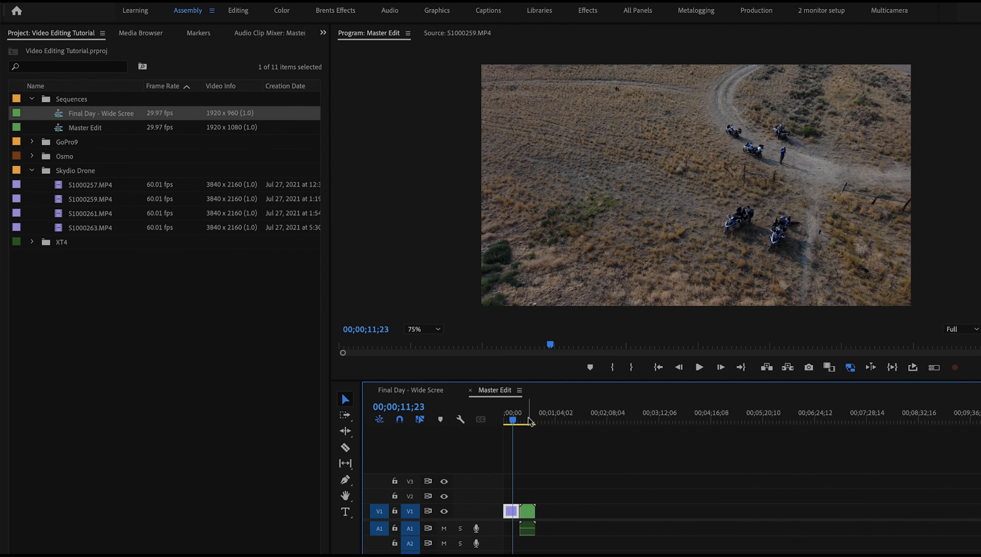
click(525, 420)
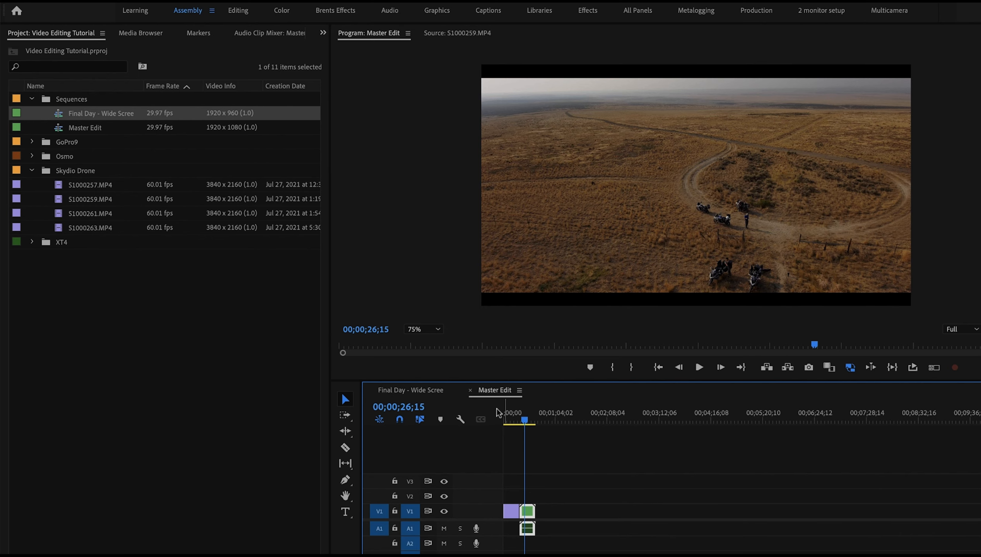
- Activate Final Day and create QuickTime proxies for the four Skydio Drone clips, using Cineform 16X9 29.97fps Quality 1 Ingest, next to the original media
click(415, 390)
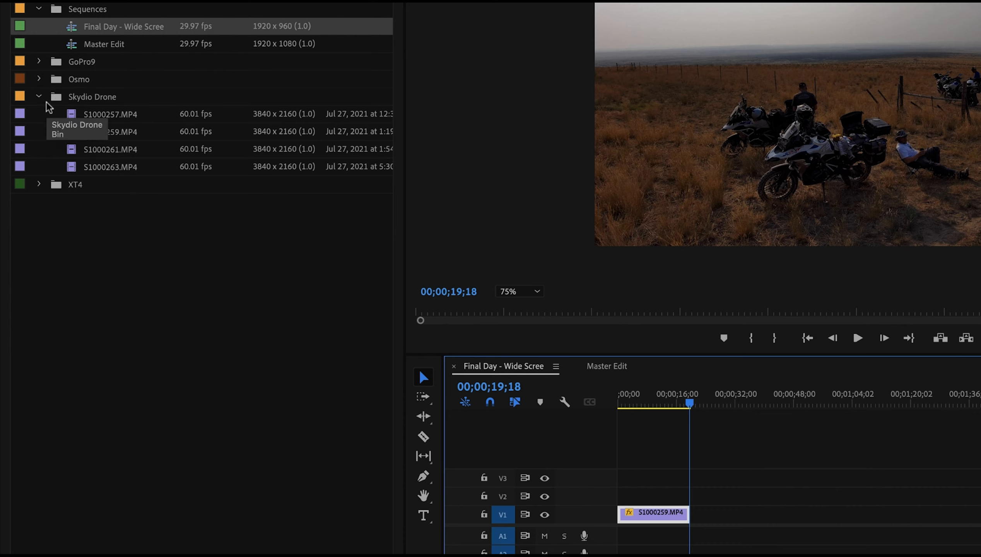
click(104, 117)
shift+click(104, 167)
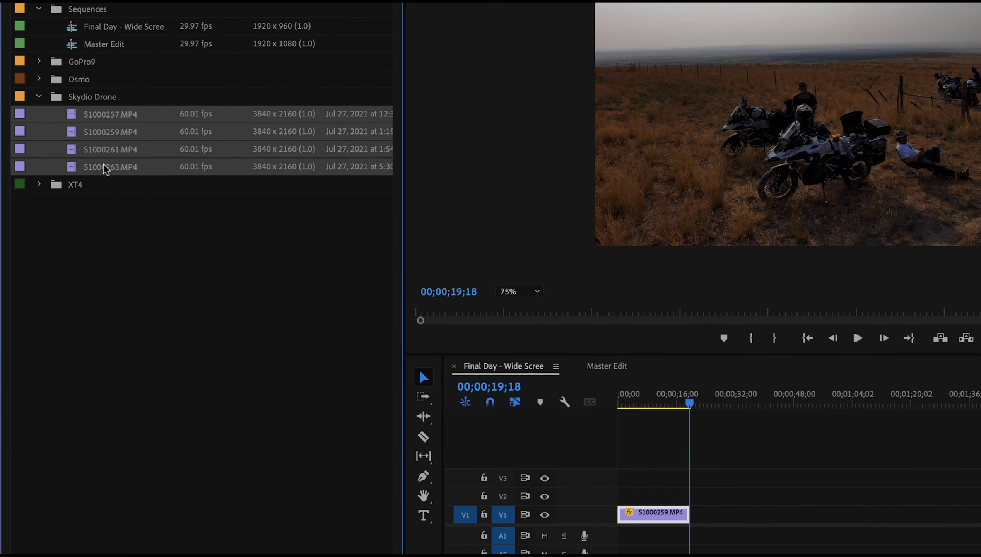
right_click(105, 168)
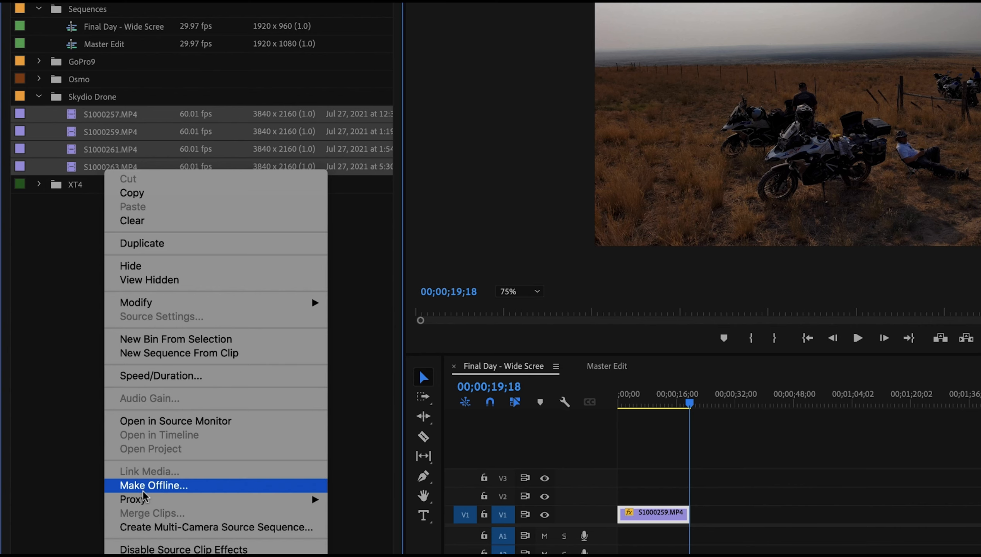
mouse_move(311, 501)
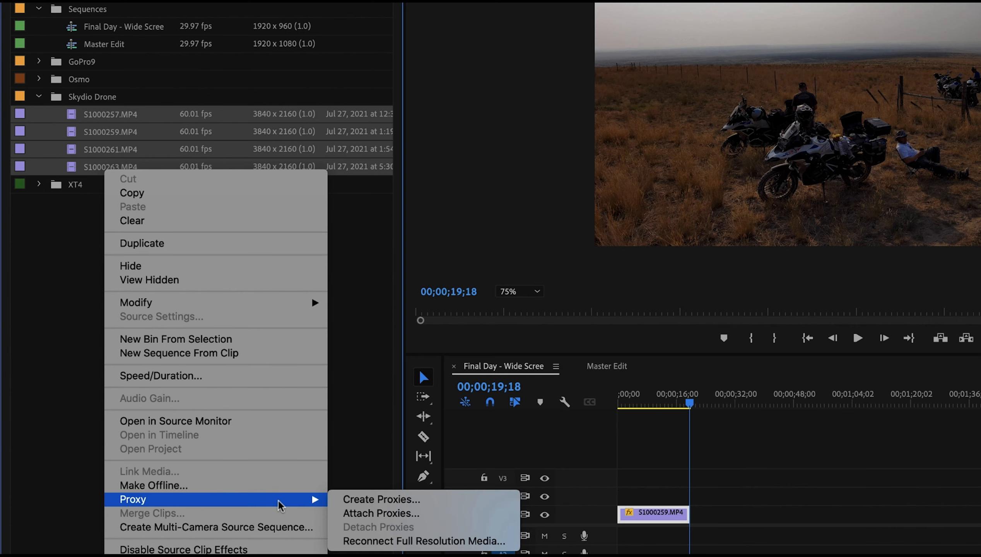
click(355, 499)
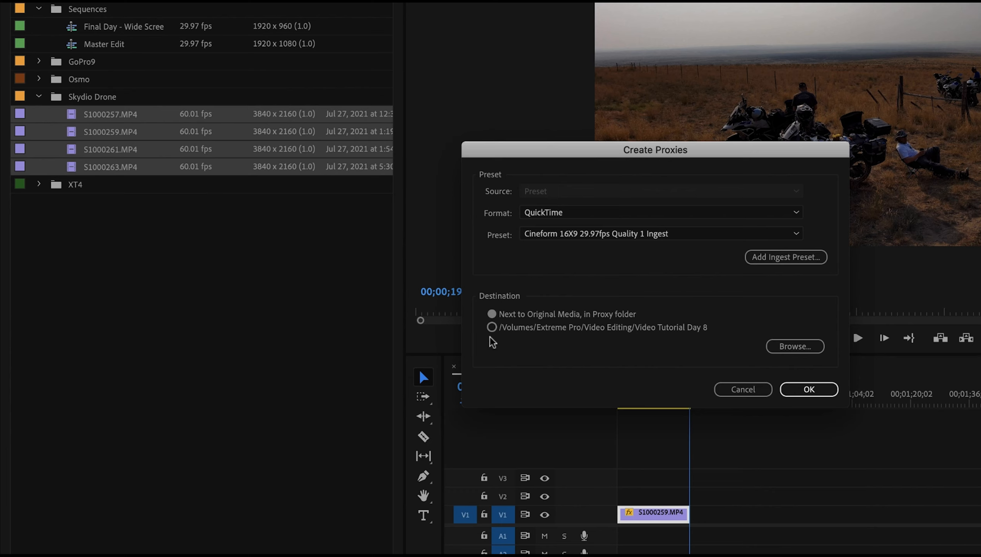
click(699, 233)
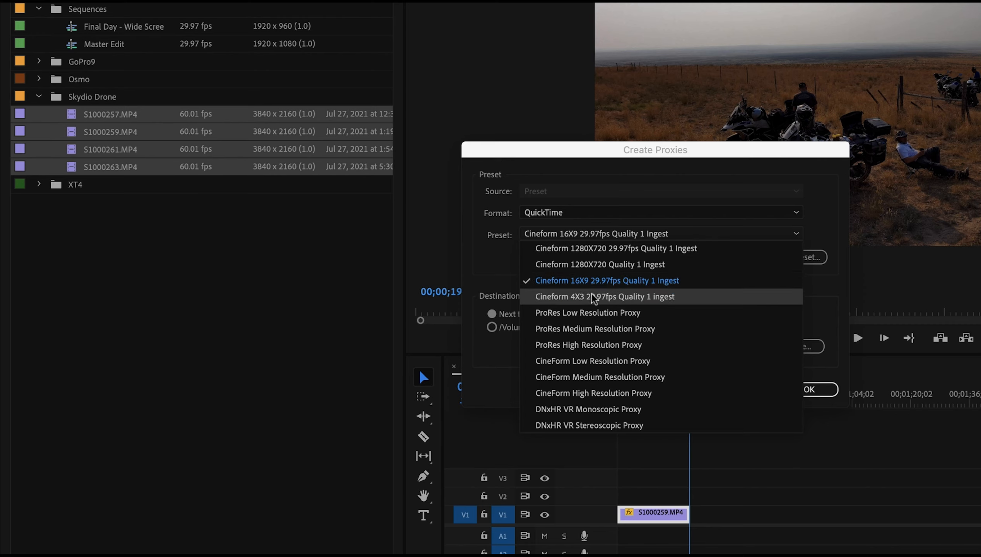
click(598, 280)
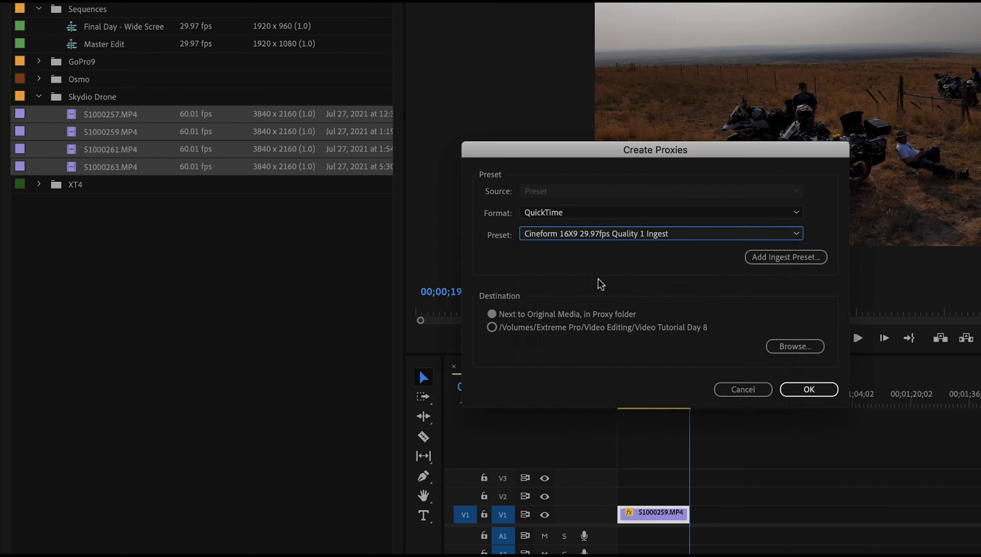
click(809, 389)
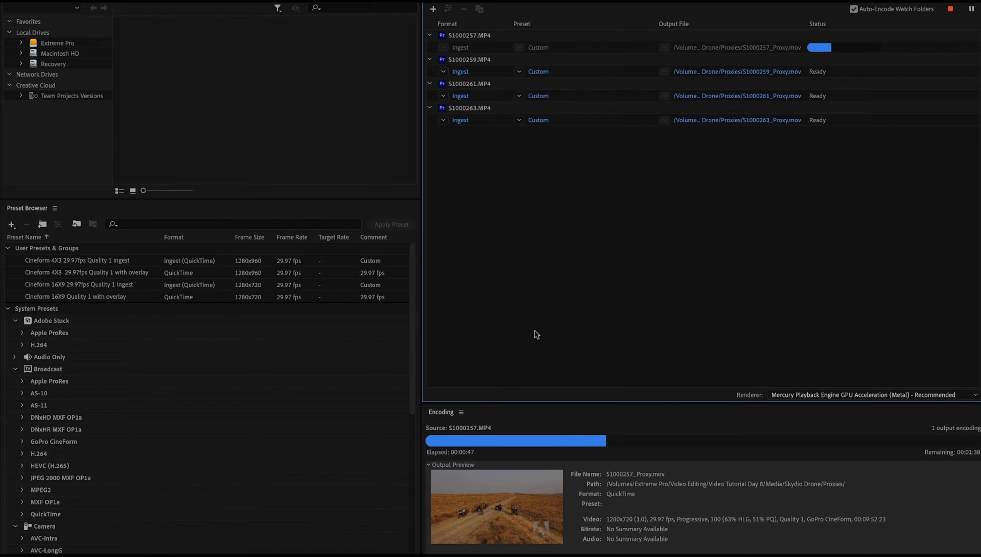
- Switch back to Premiere Pro and create Cineform 16X9 29.97fps Quality 1 Ingest proxies for Osmo clips DJI_0098.MP4 to DJI_0108.MP4
key(super+Tab)
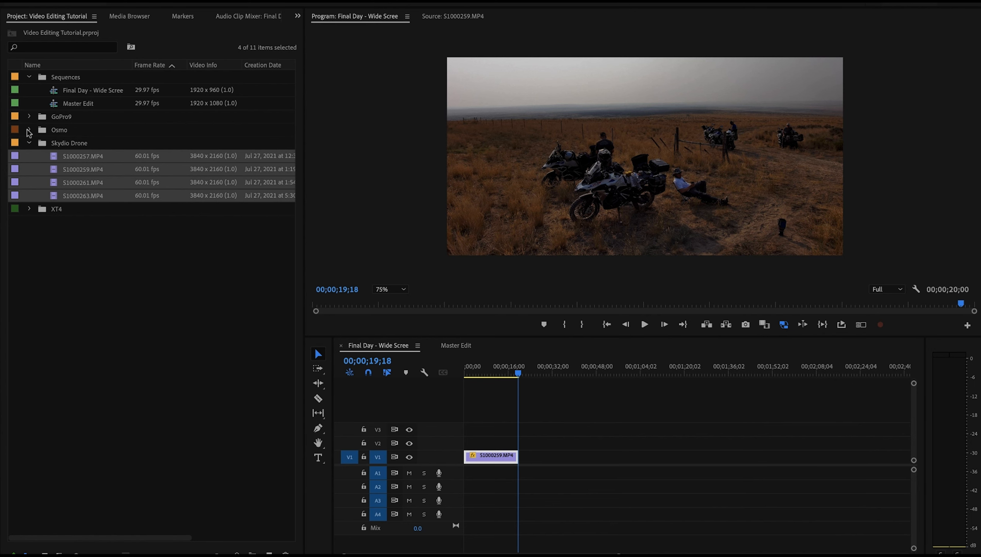
click(28, 129)
click(68, 145)
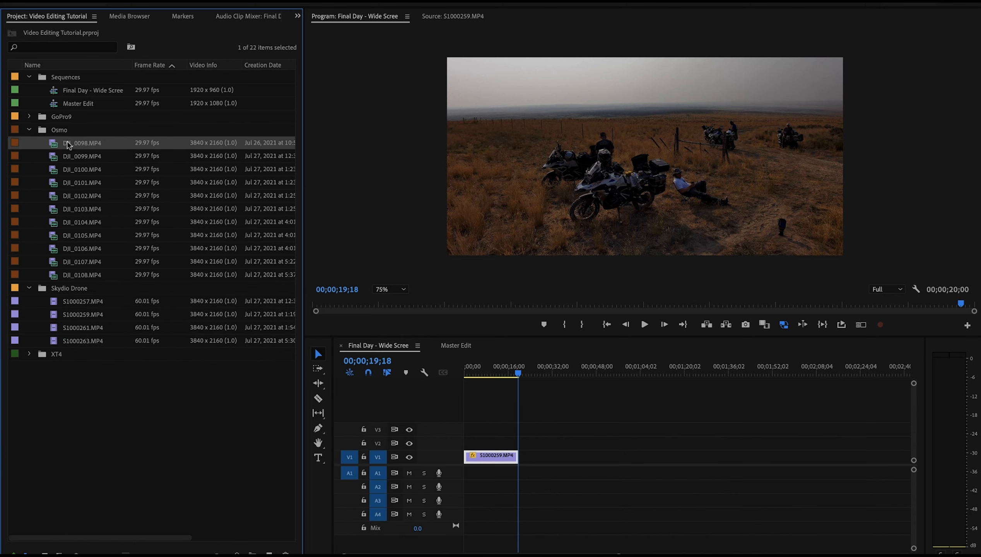
shift+click(85, 277)
right_click(85, 278)
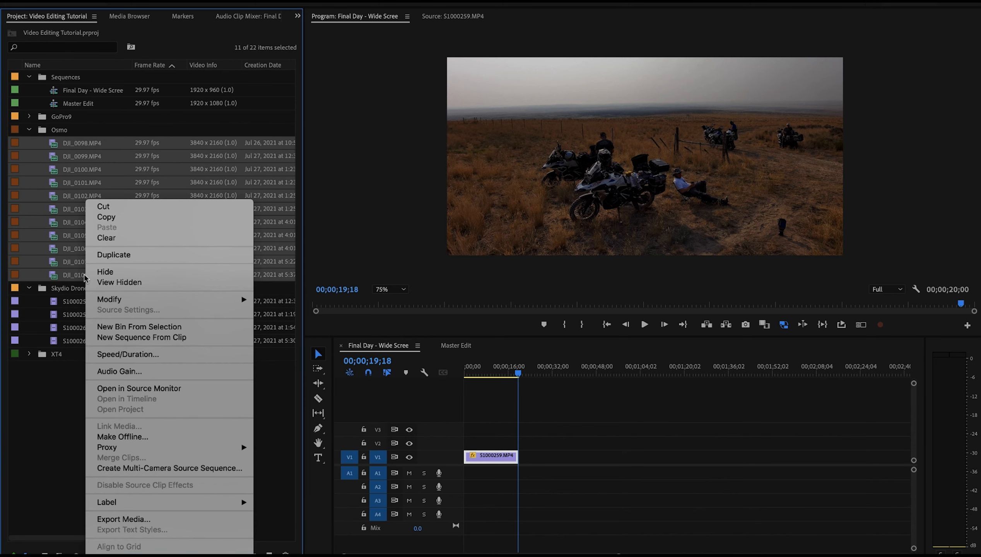
mouse_move(144, 447)
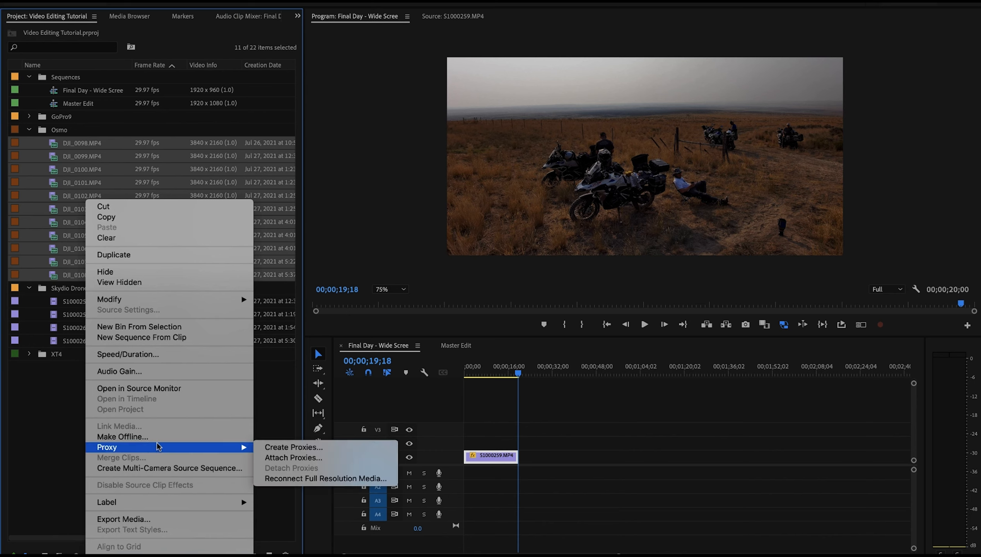
click(286, 451)
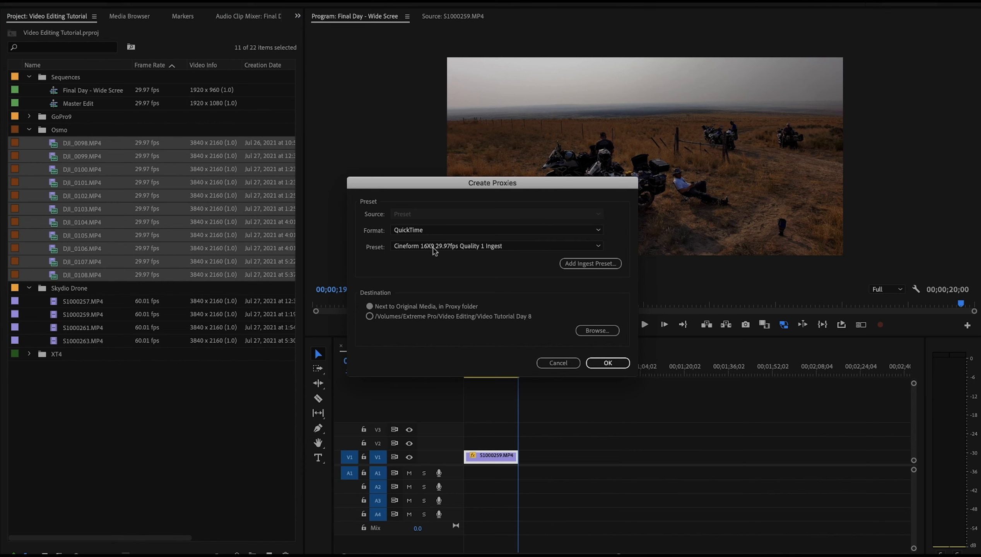
click(606, 368)
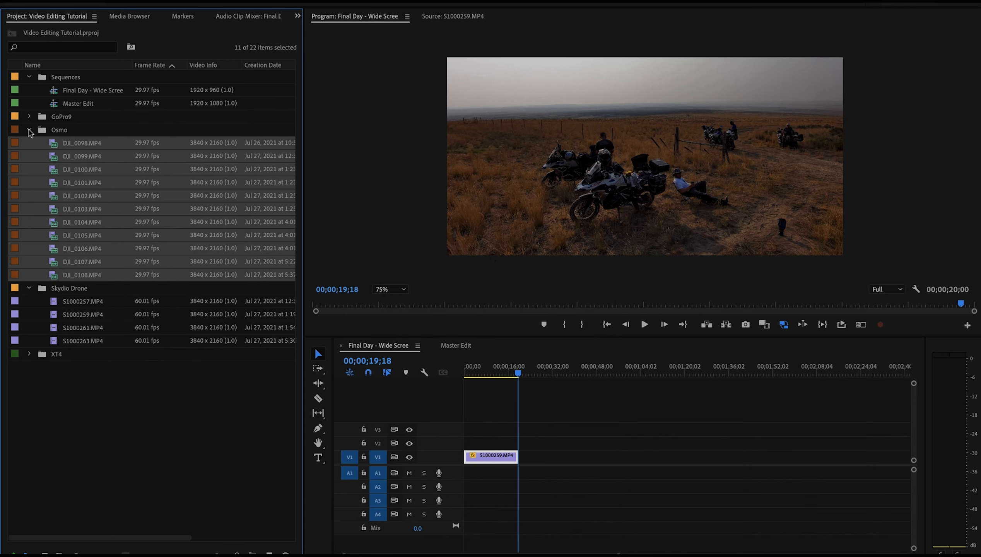
- Collapse the Osmo bin and create Cineform 16X9 29.97fps Quality 1 Ingest proxies for GoPro9 clips GX011087.MP4 to GX011119.MP4
click(29, 131)
click(29, 117)
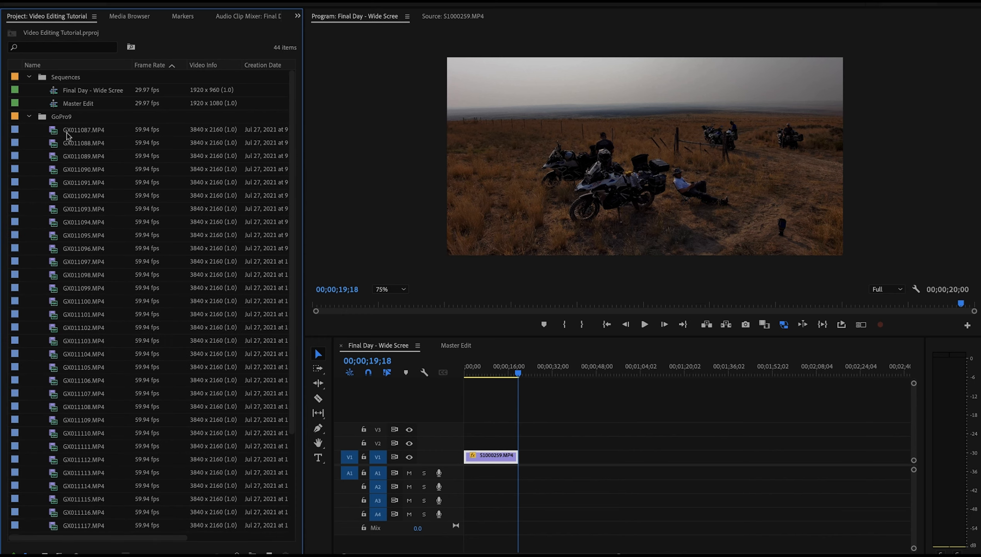
click(75, 130)
scroll(103, 196, down, 5)
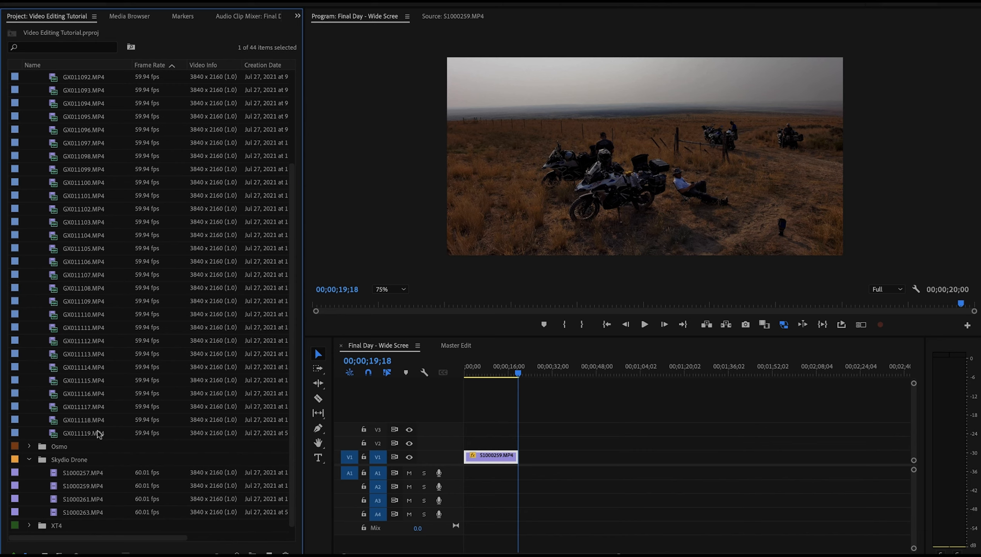
shift+click(98, 433)
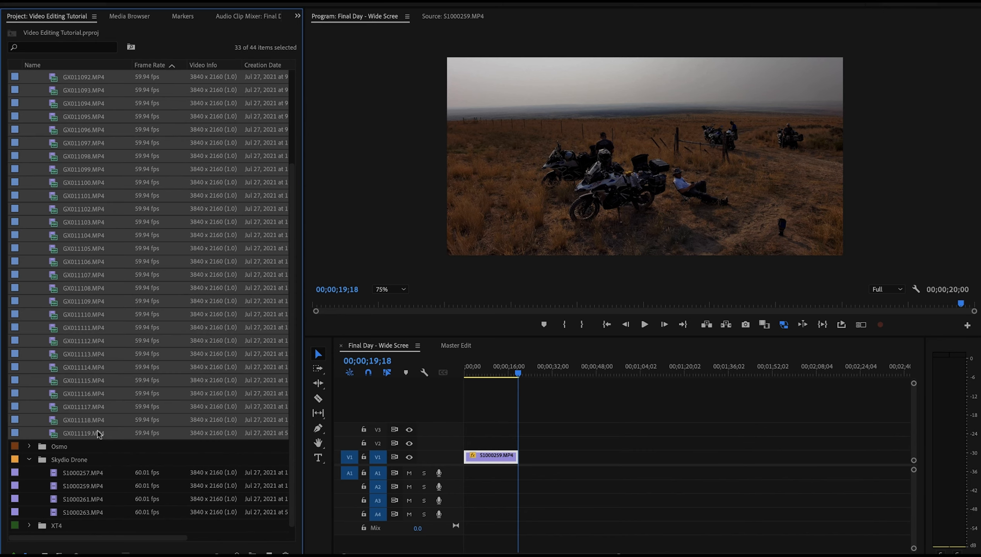
right_click(97, 433)
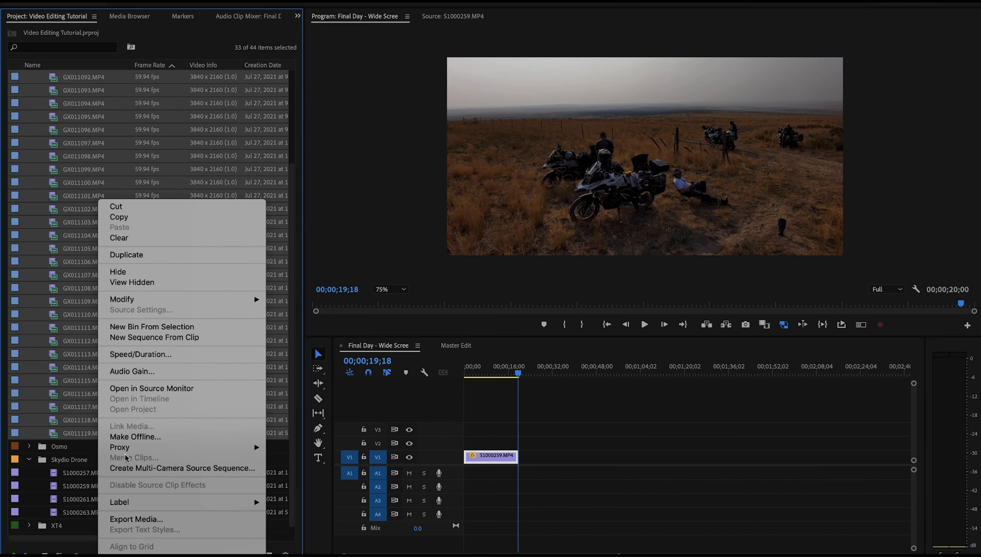
mouse_move(140, 452)
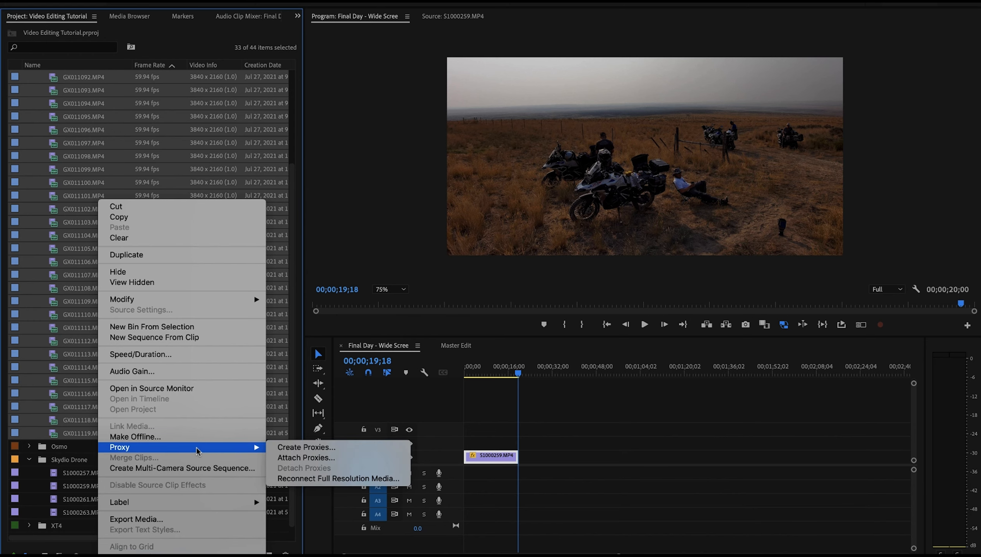
click(297, 449)
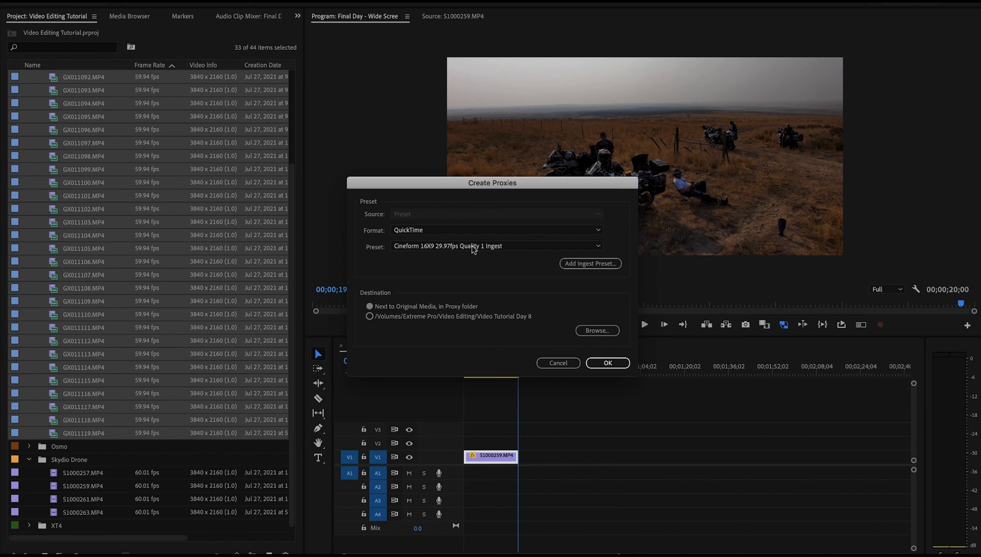
click(608, 363)
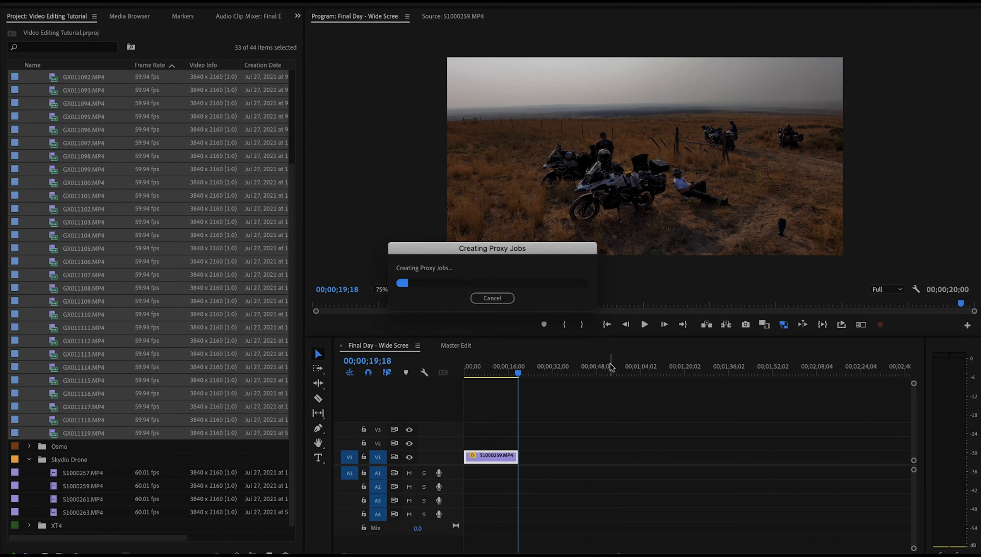
- Switch to Media Encoder and review the queued proxy jobs, their output files and encoding status
key(super+Tab)
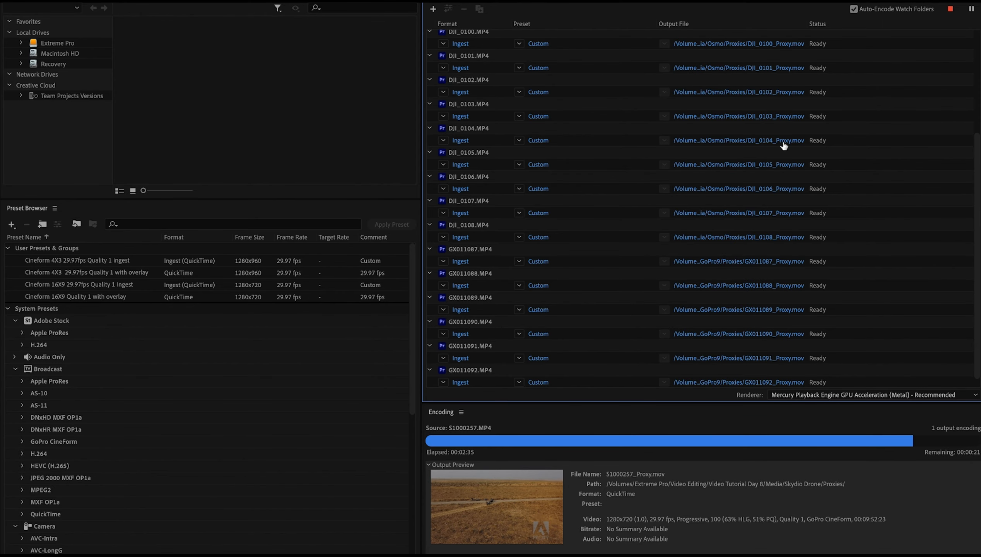
scroll(782, 146, up, 5)
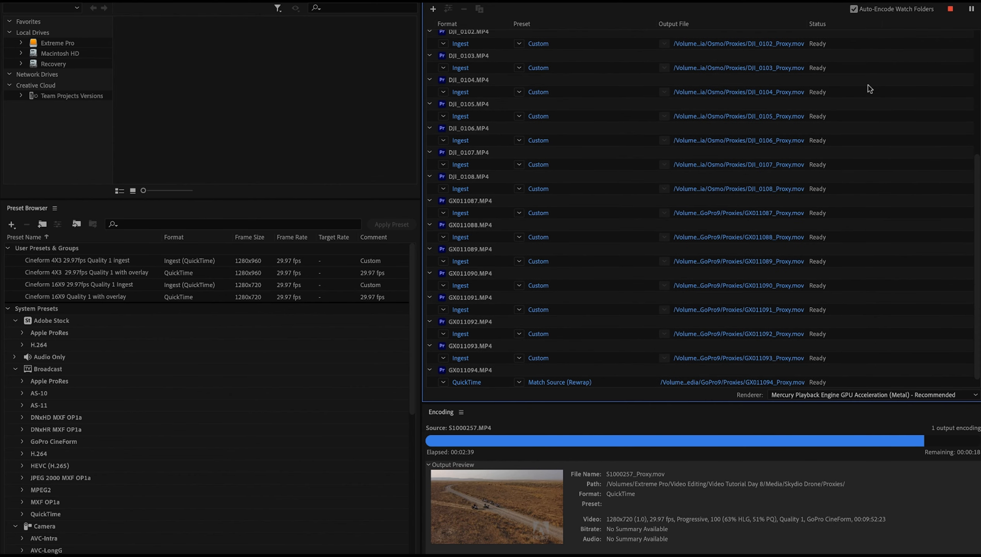
scroll(964, 166, down, 3)
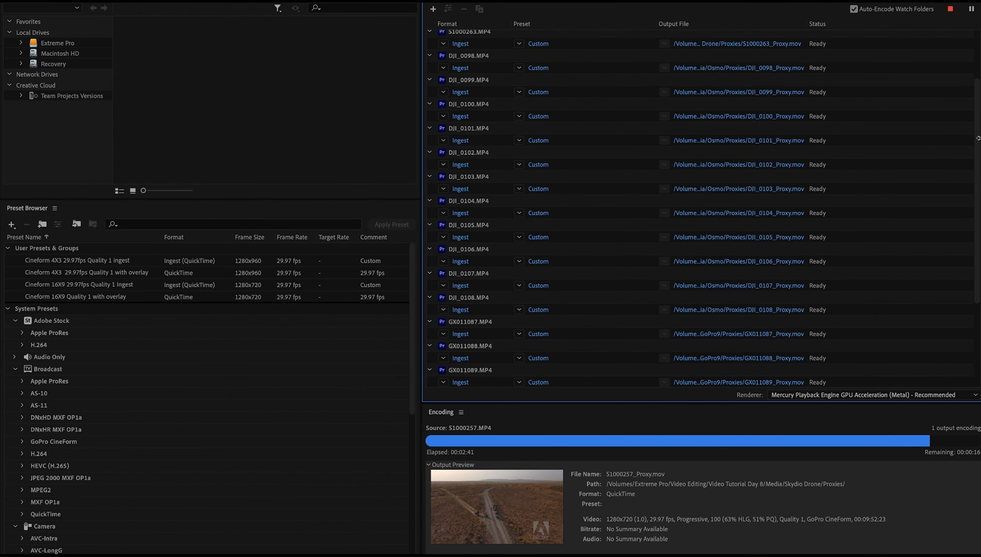
scroll(977, 90, up, 3)
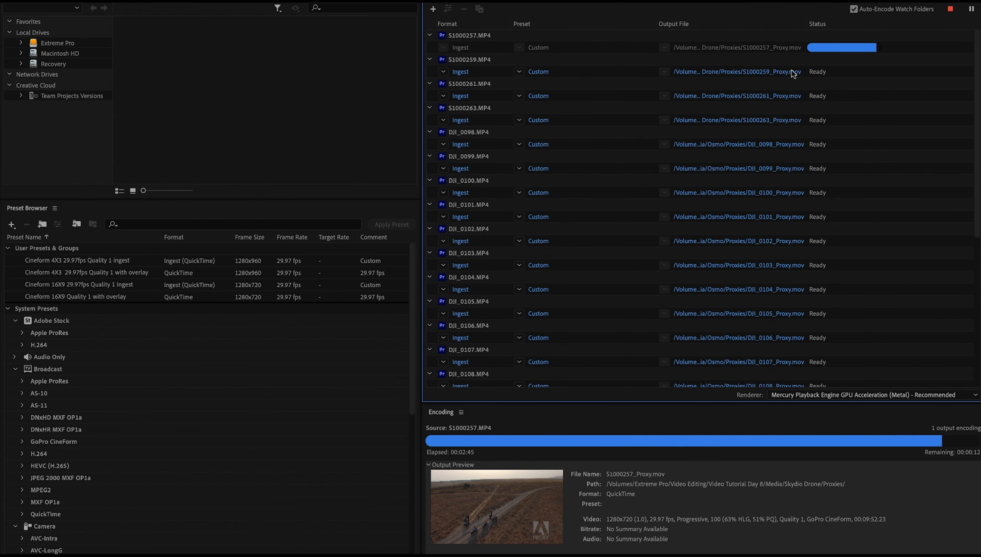
scroll(792, 73, down, 11)
scroll(767, 275, down, 1)
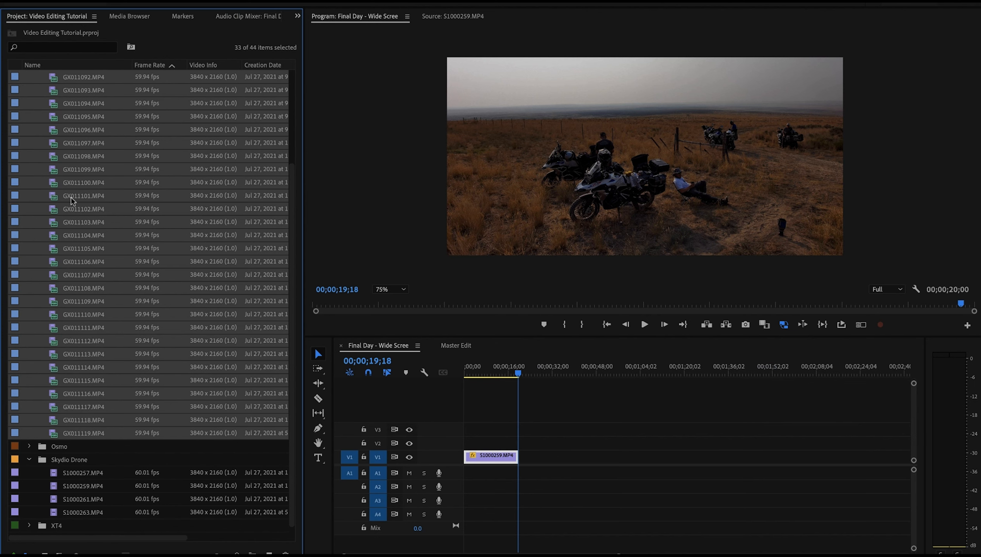
- Back in Premiere Pro, collapse the GoPro9, Skydio Drone and Sequences bins to tidy the project list
scroll(77, 211, up, 10)
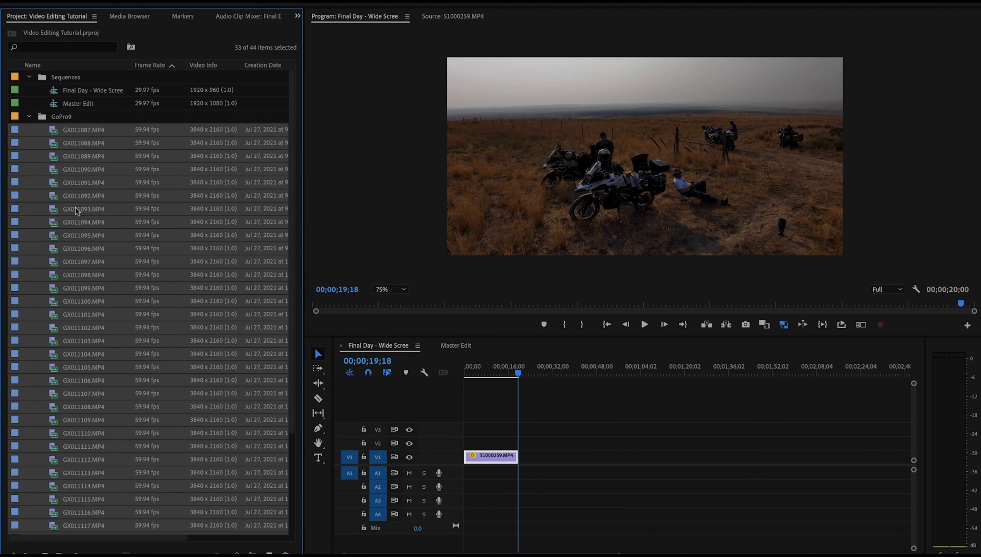
click(29, 117)
click(30, 141)
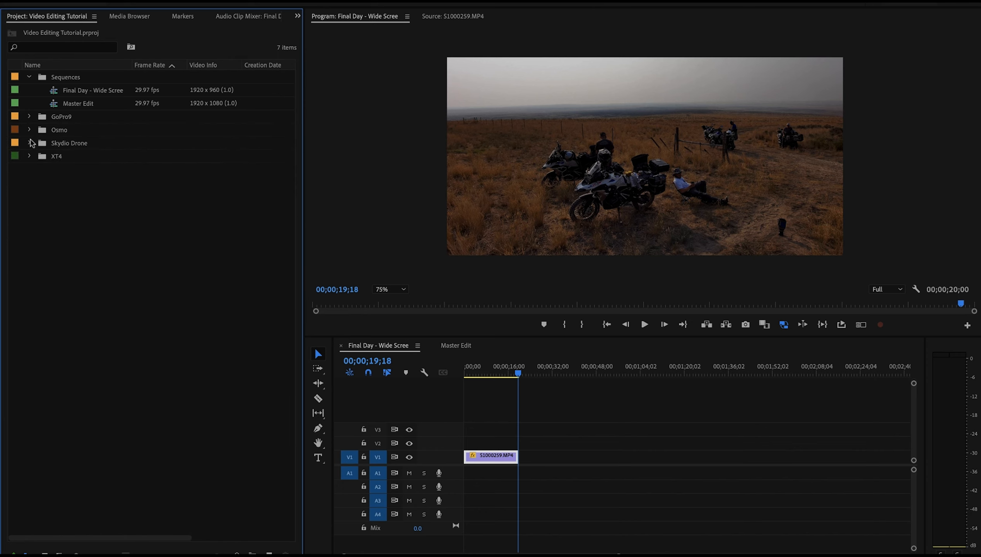
click(29, 76)
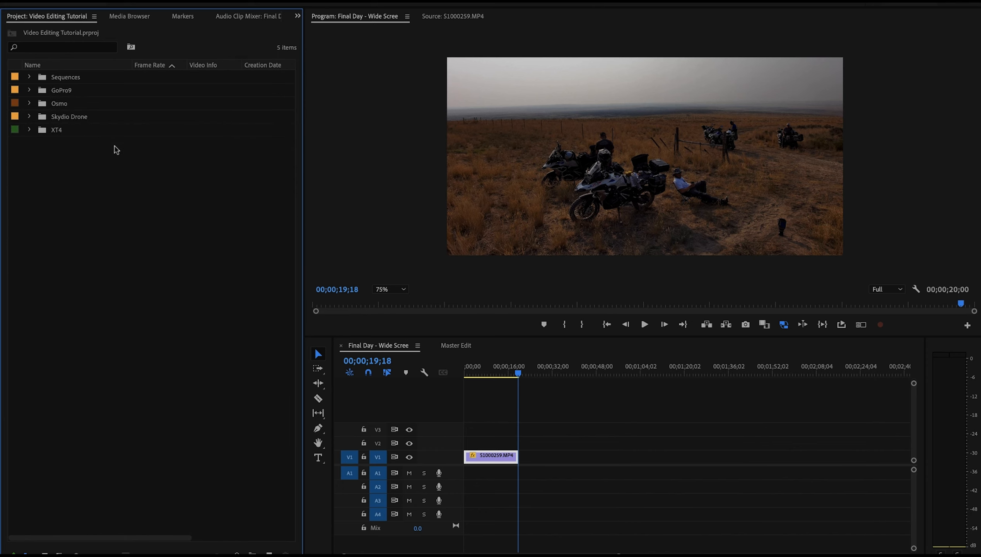